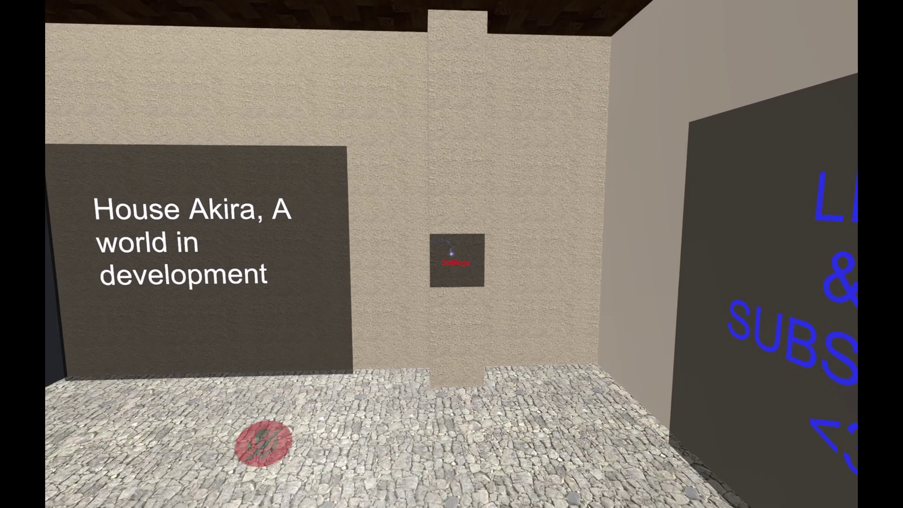
- Walk up to the Settings sign in the VRChat world and test toggling its mirror options
key(w)
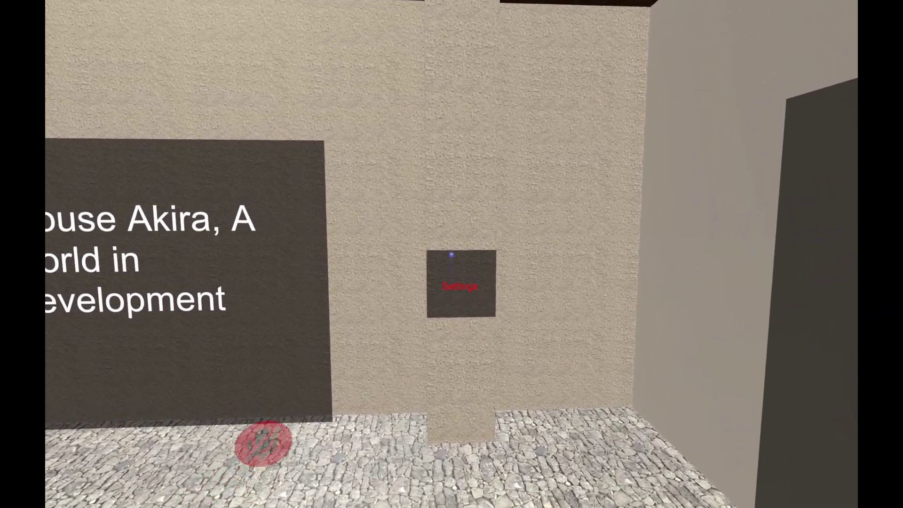
key(w)
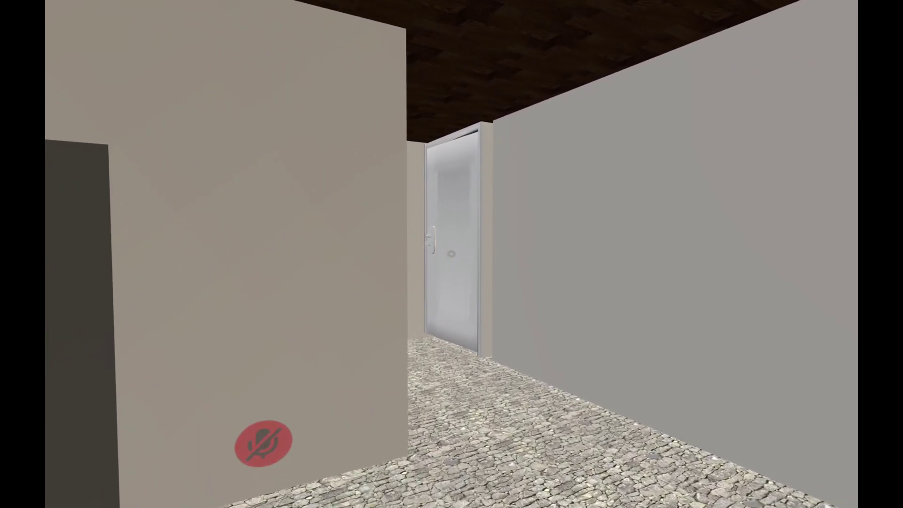
key(w)
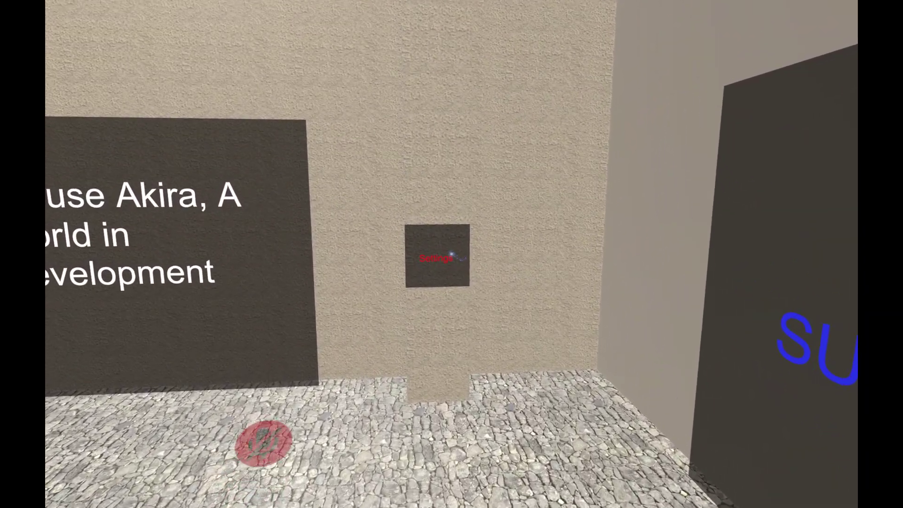
key(s)
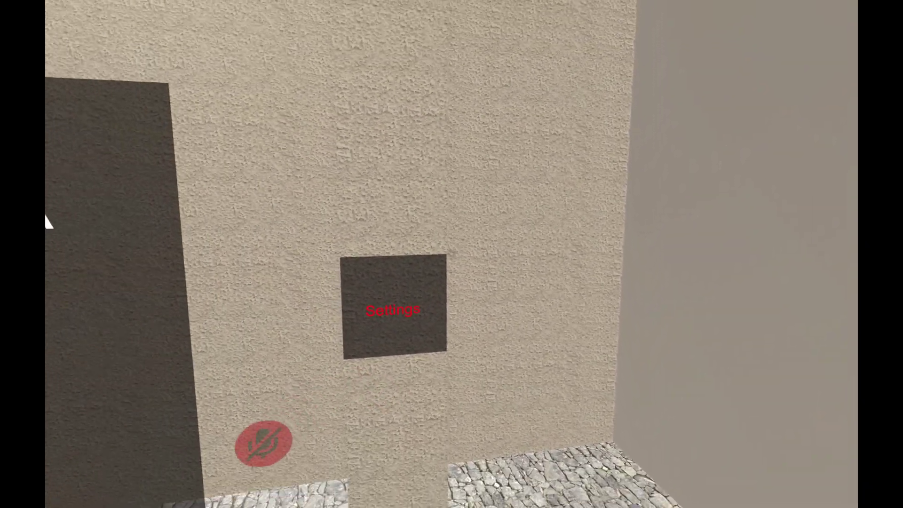
click(452, 256)
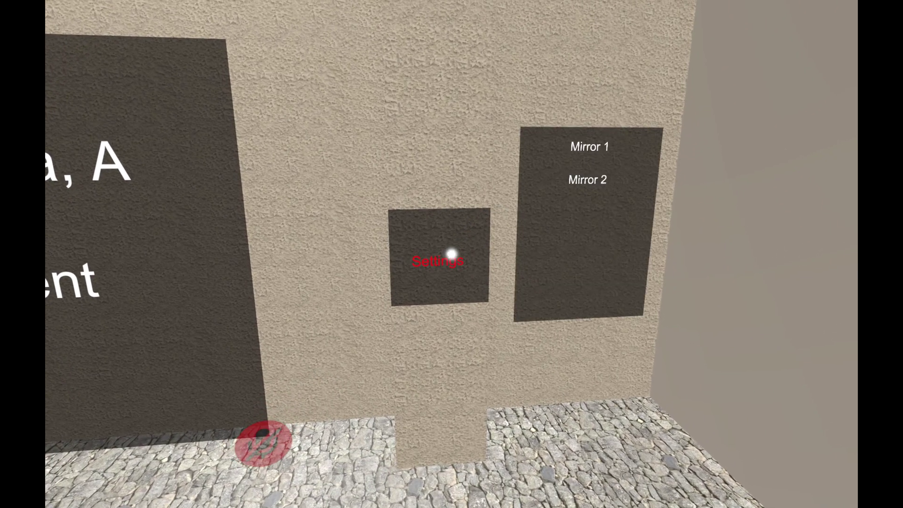
key(w)
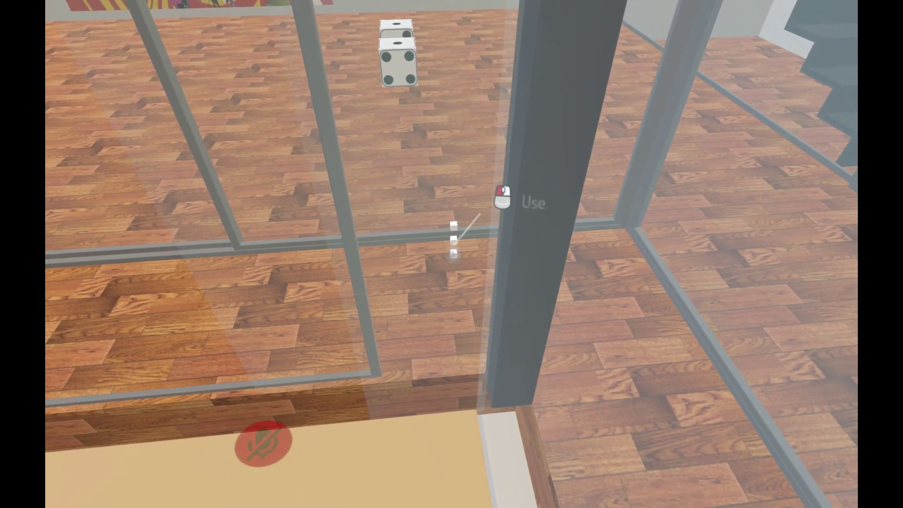
click(452, 253)
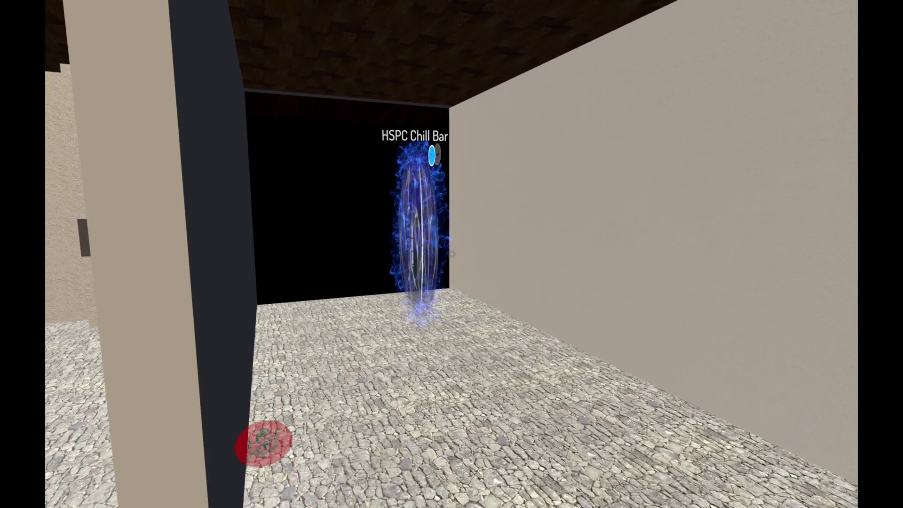
- Open the VRChat settings and exit VRChat to return to the Unity scene
key(Escape)
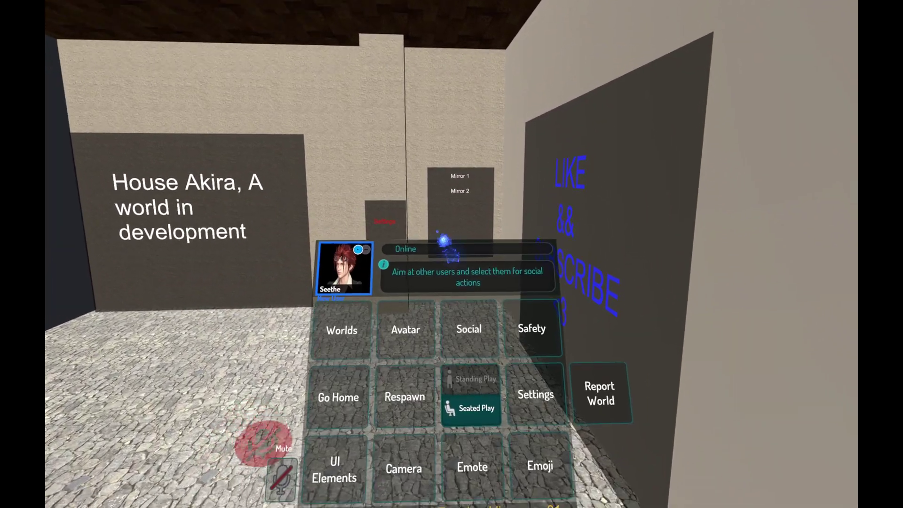
click(451, 255)
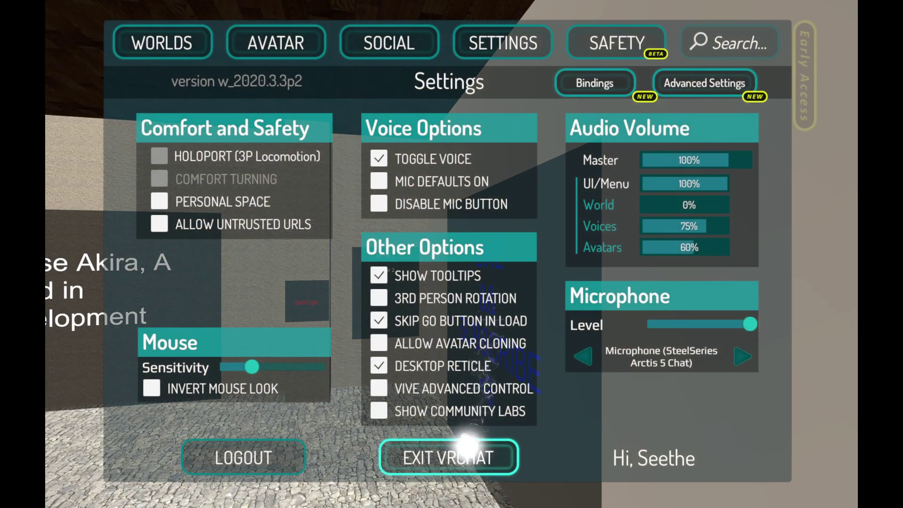
click(466, 444)
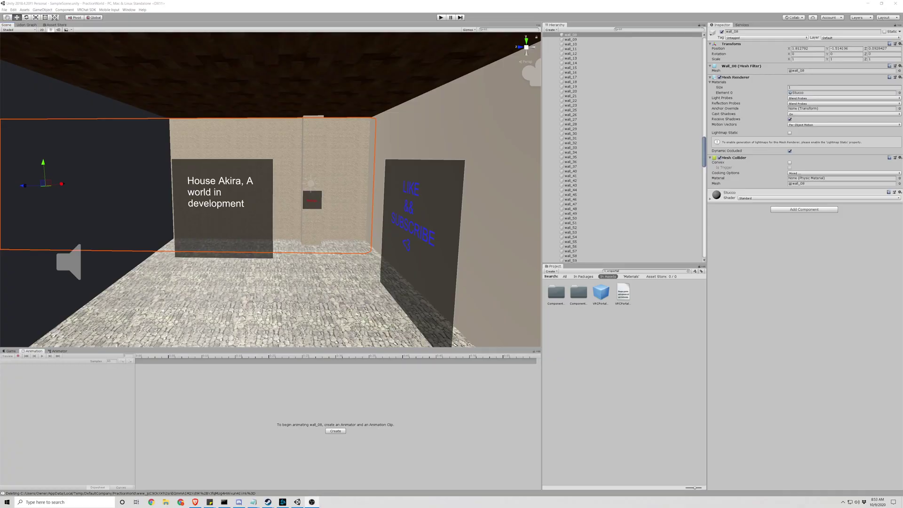
- Examine the existing Settings Text object, its Pane and Text children, and the components attached to them
right_drag(383, 115, 369, 118)
key(w)
click(341, 199)
right_drag(380, 150, 397, 151)
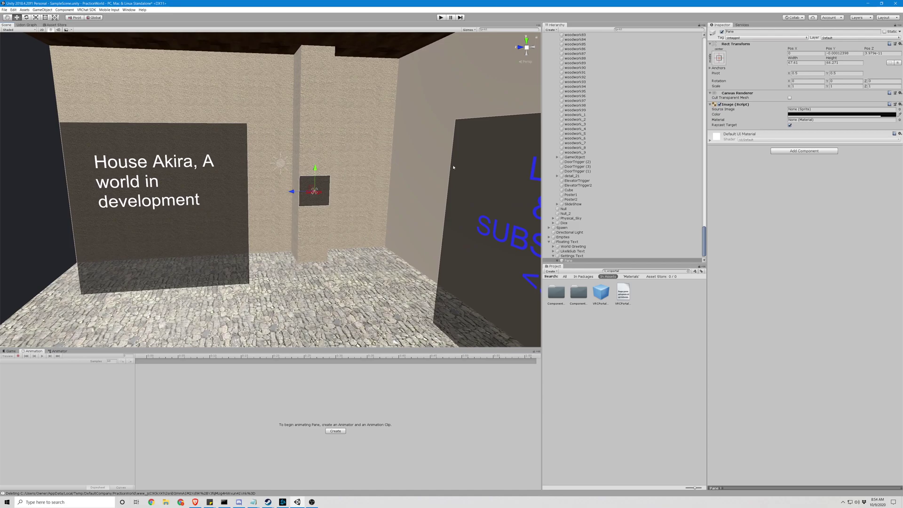
scroll(568, 200, down, 2)
click(567, 255)
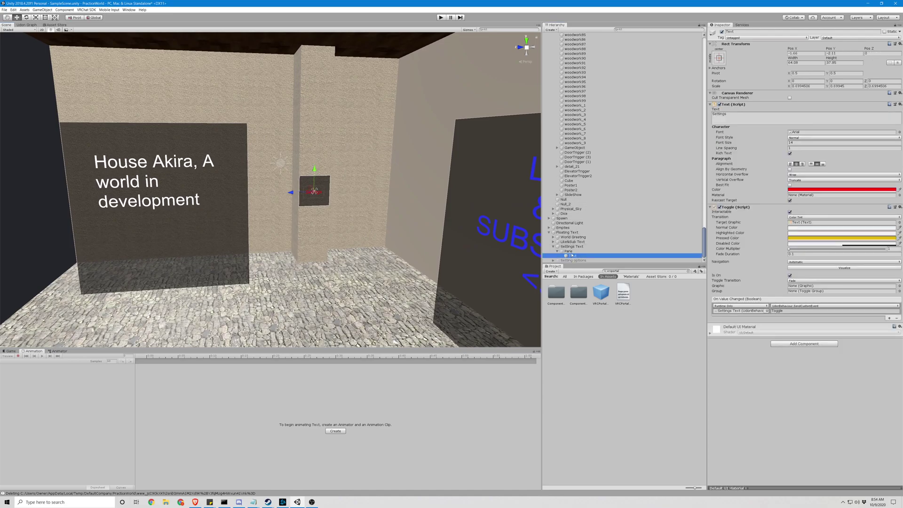
click(570, 251)
click(571, 246)
click(573, 251)
click(574, 255)
click(574, 247)
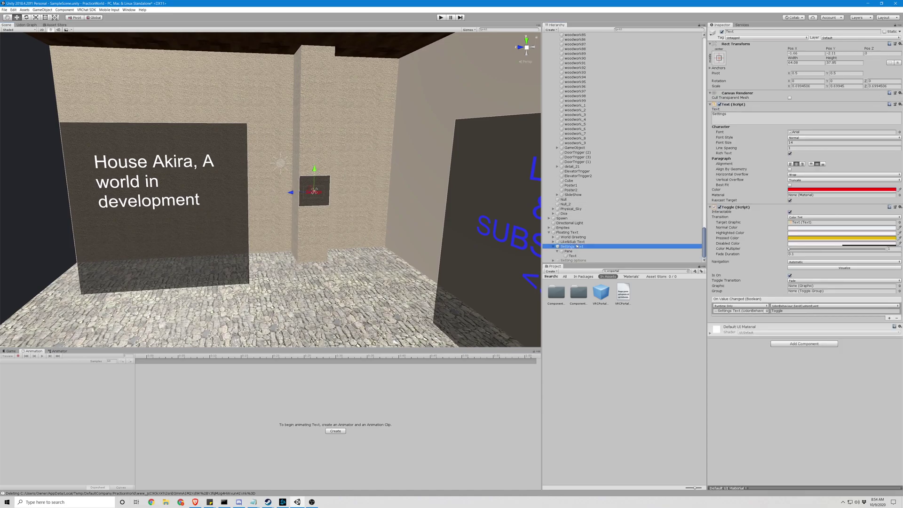
click(573, 251)
click(573, 256)
click(573, 246)
right_drag(441, 181, 420, 213)
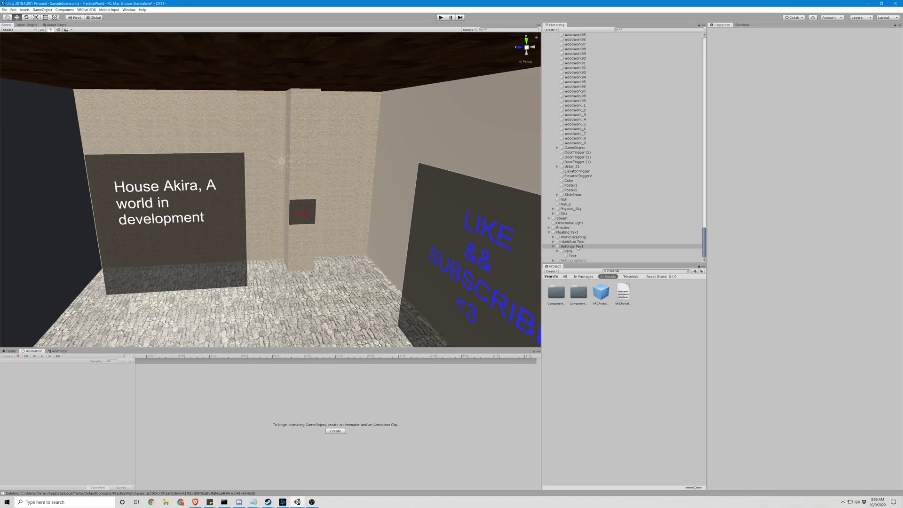
- Create three empty objects under Floating Text, each nested as a child of the previous one
click(567, 232)
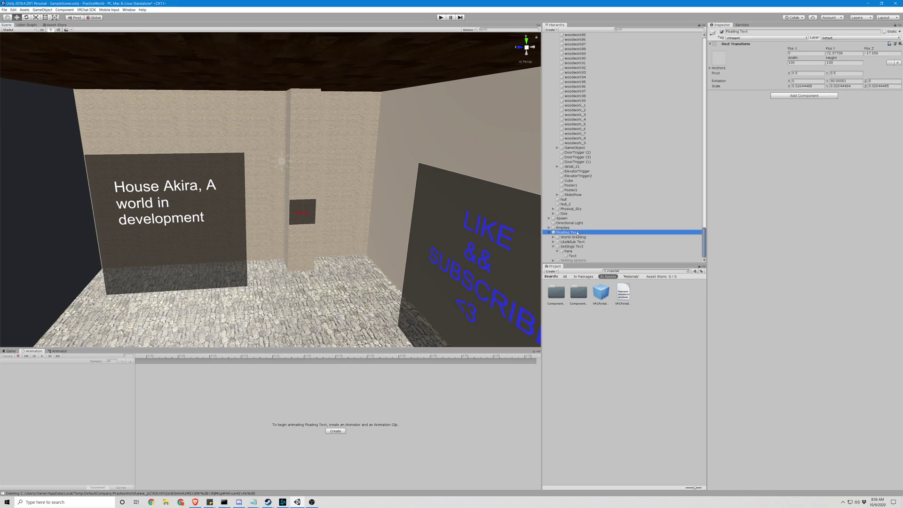
right_click(577, 233)
click(596, 268)
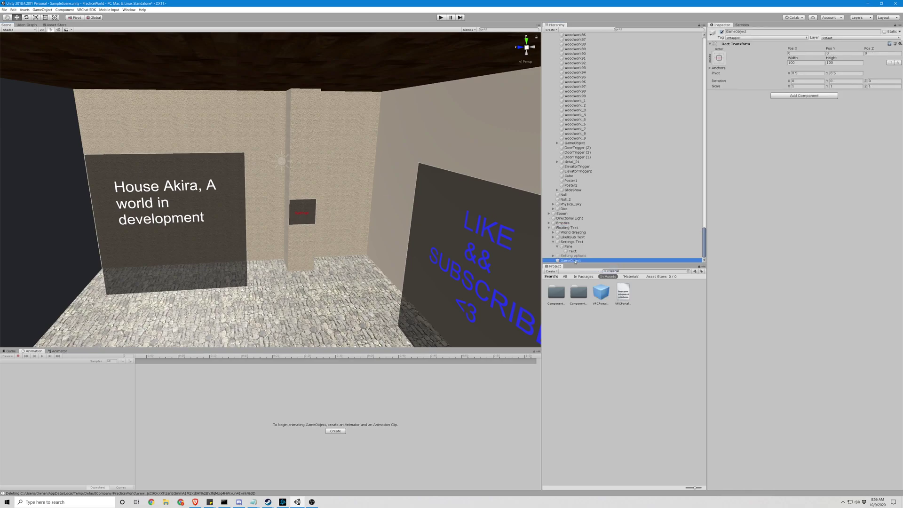
double_click(575, 261)
mouse_move(429, 199)
alt+mouse_down()
mouse_move(121, 264)
mouse_move(429, 189)
alt+mouse_up()
right_click(570, 261)
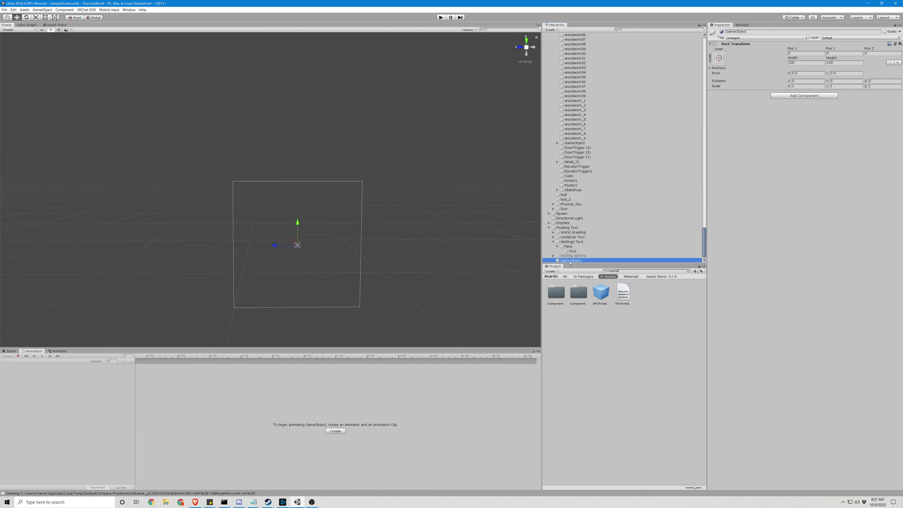
click(588, 298)
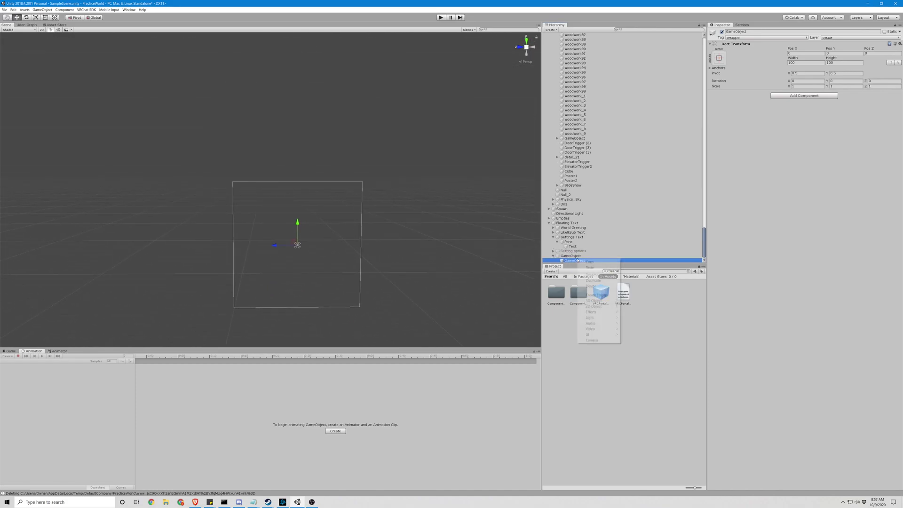
right_click(576, 258)
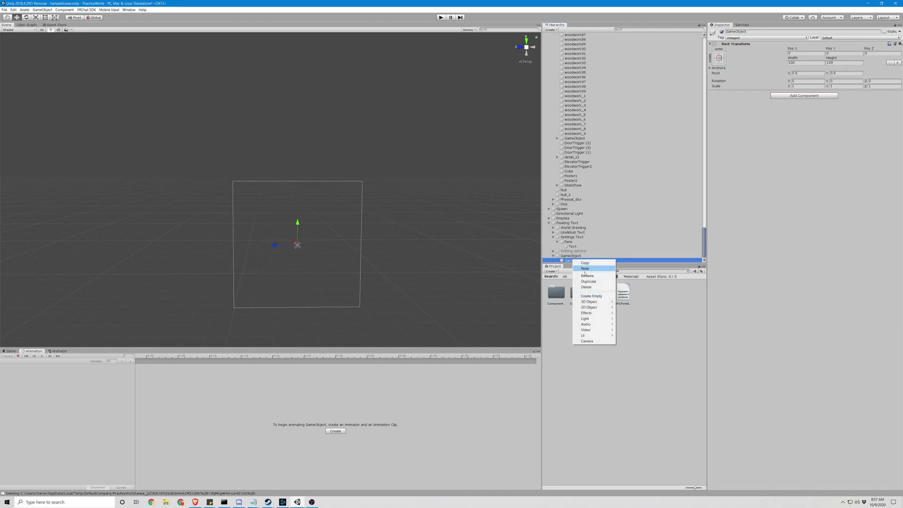
click(588, 295)
- Rename the outermost of the three new nested objects Canvas
right_click(578, 251)
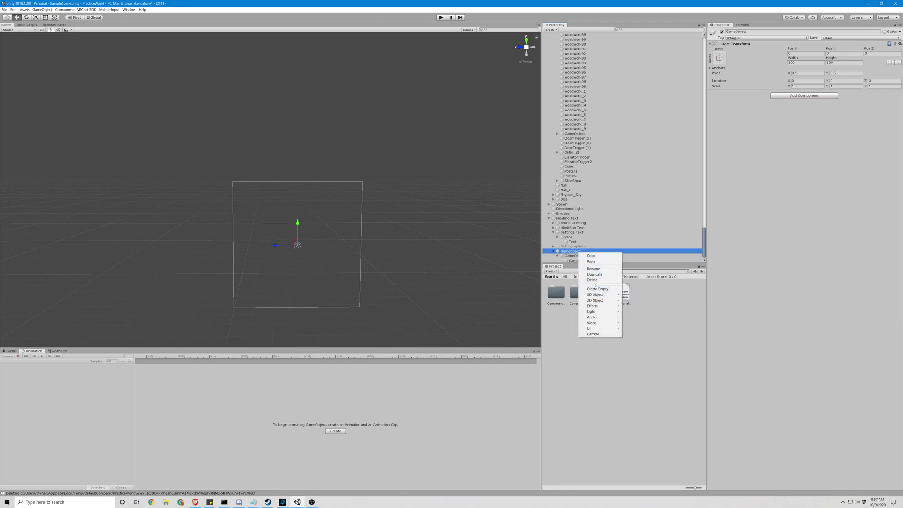
click(596, 271)
text(Ca)
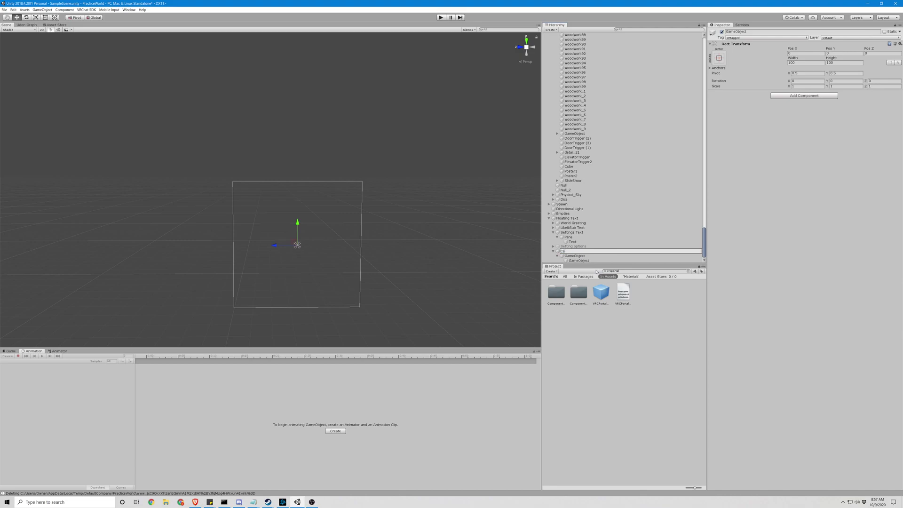
text(nvas)
key(Return)
- Rename the middle nested object Pane and the innermost one Text
right_click(582, 255)
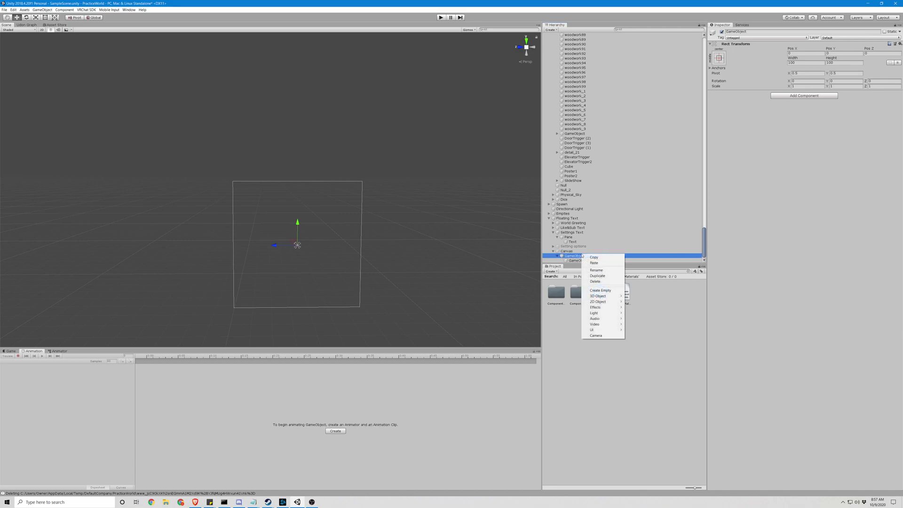
click(596, 270)
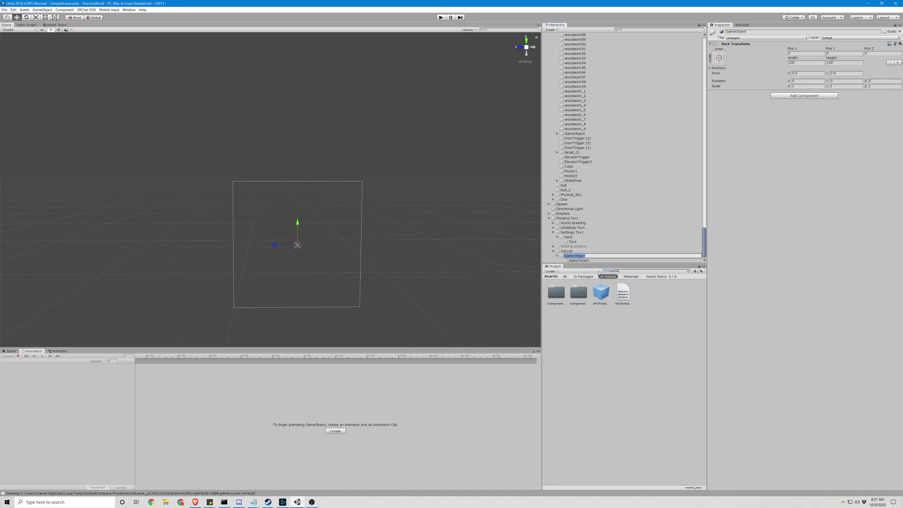
text(Pane)
key(Return)
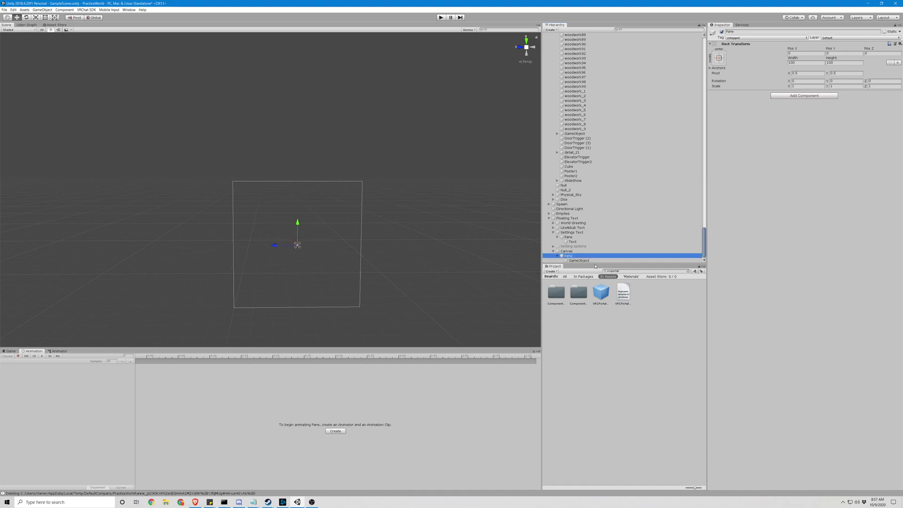
right_click(584, 260)
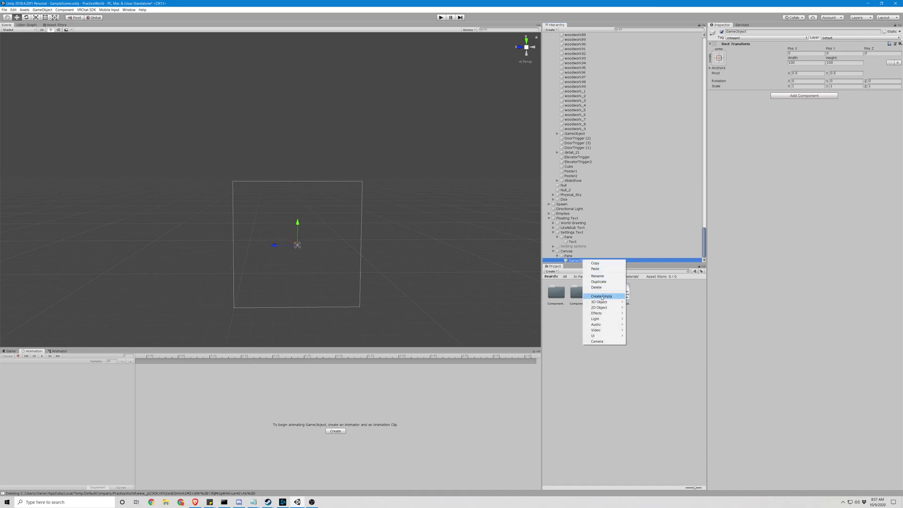
click(597, 276)
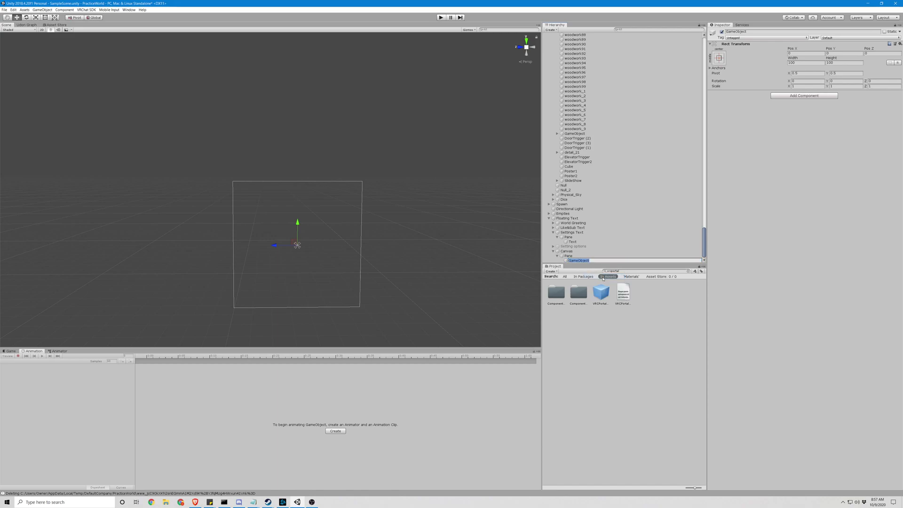
text(Text)
key(Return)
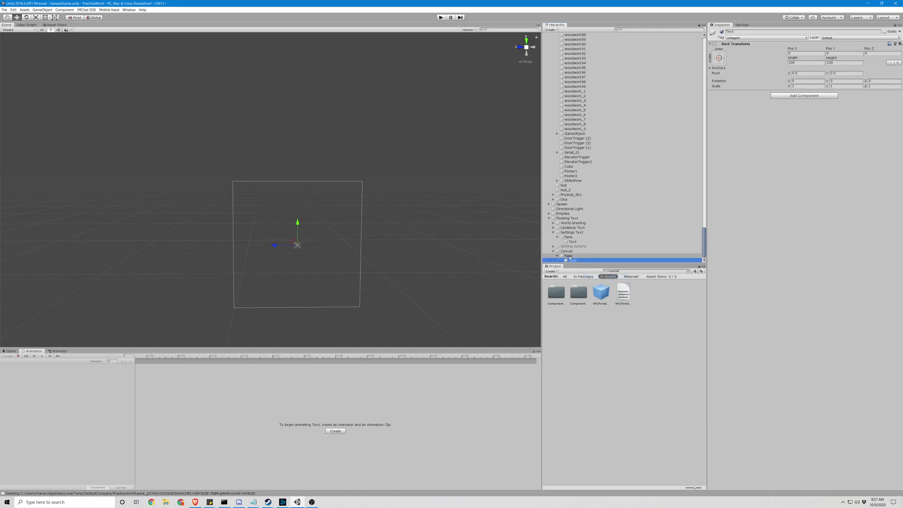
- Add Canvas, Canvas Renderer and Canvas Scaler components to the new Canvas object
click(569, 253)
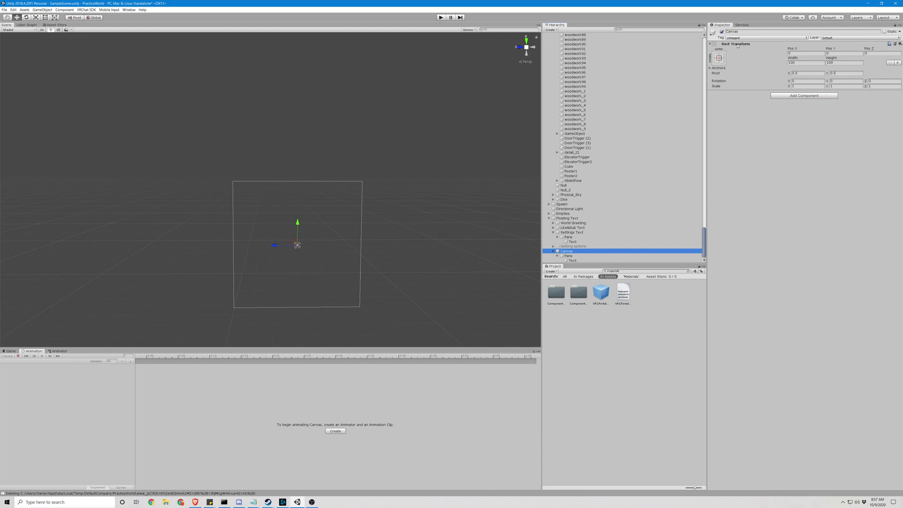
click(789, 96)
text(ca)
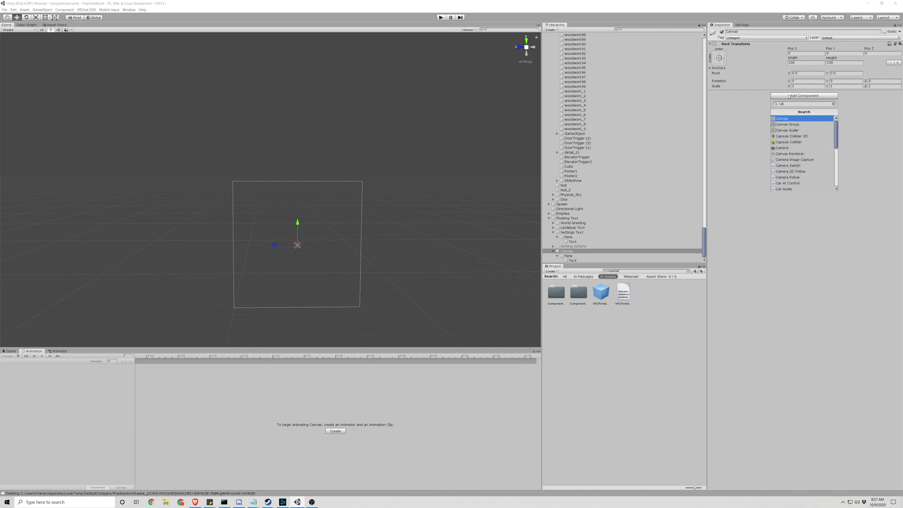
key(Return)
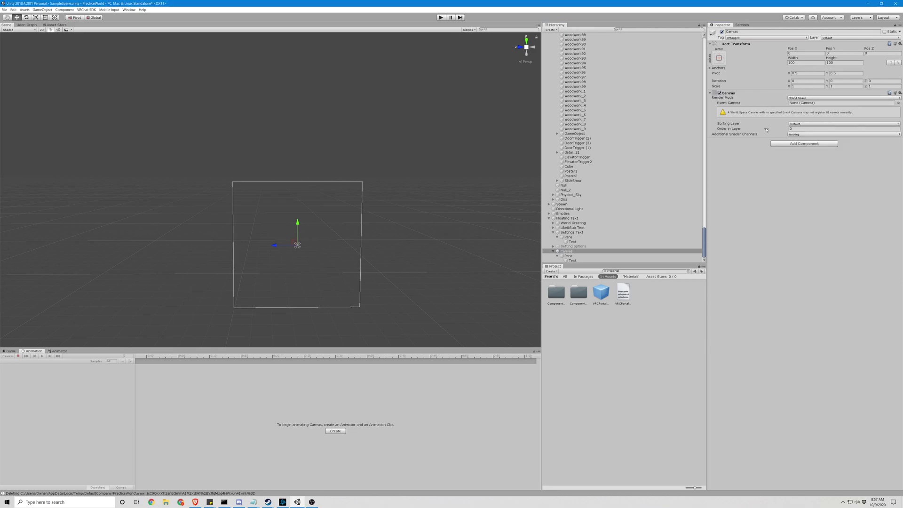
click(784, 144)
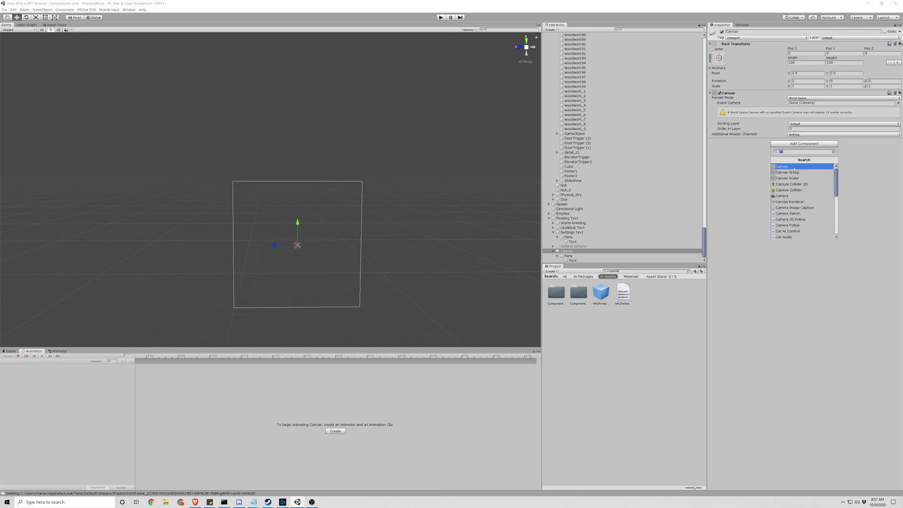
click(802, 202)
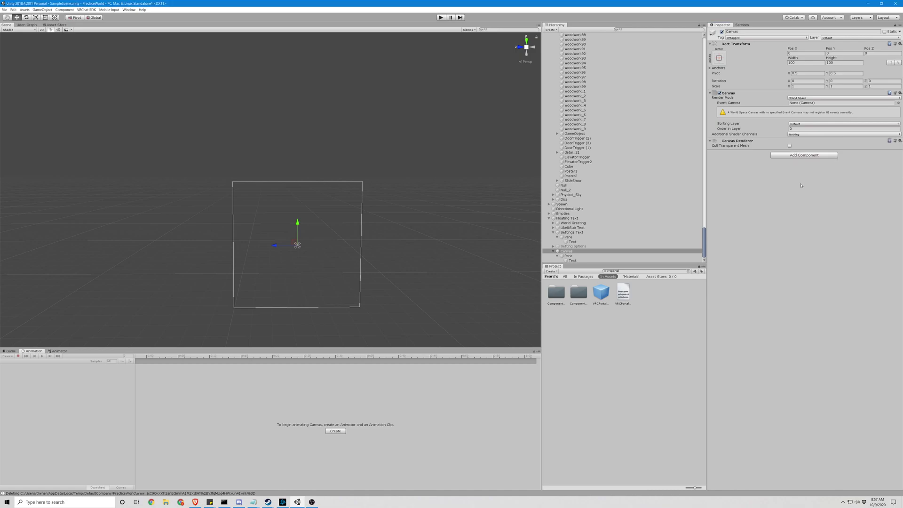
click(800, 156)
click(794, 189)
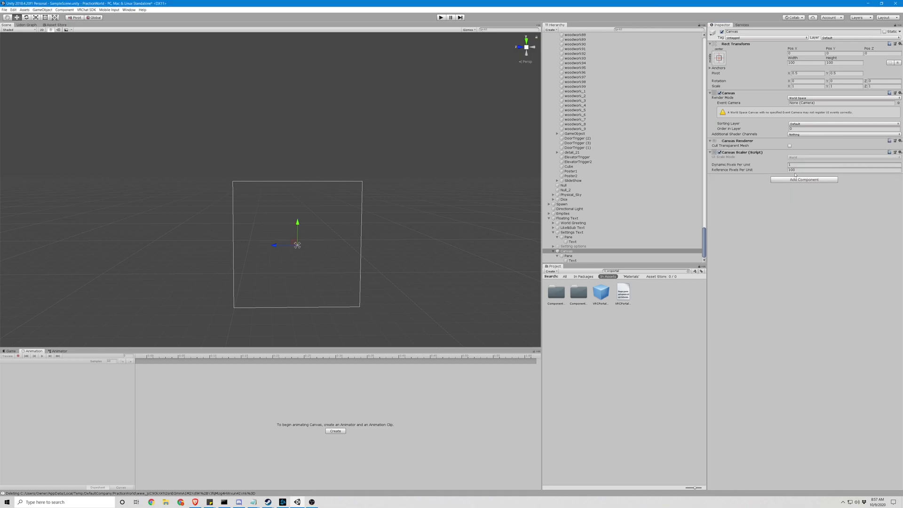
- Add Graphic Raycaster and Udon Behaviour components to the new Canvas object
click(793, 180)
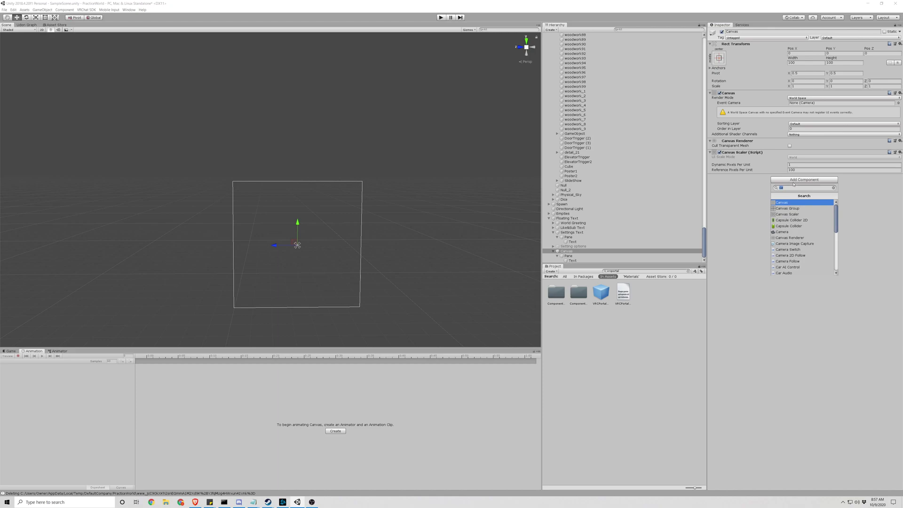
text(rayc)
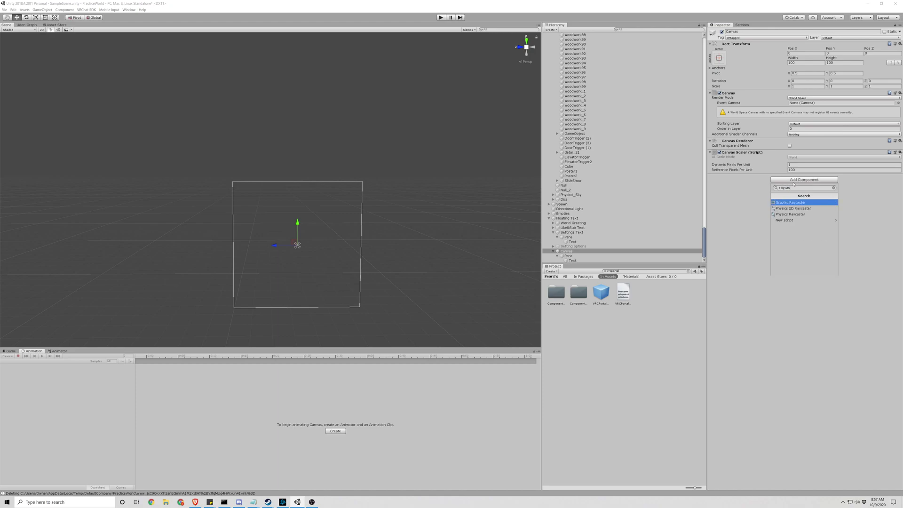
text(as)
key(Return)
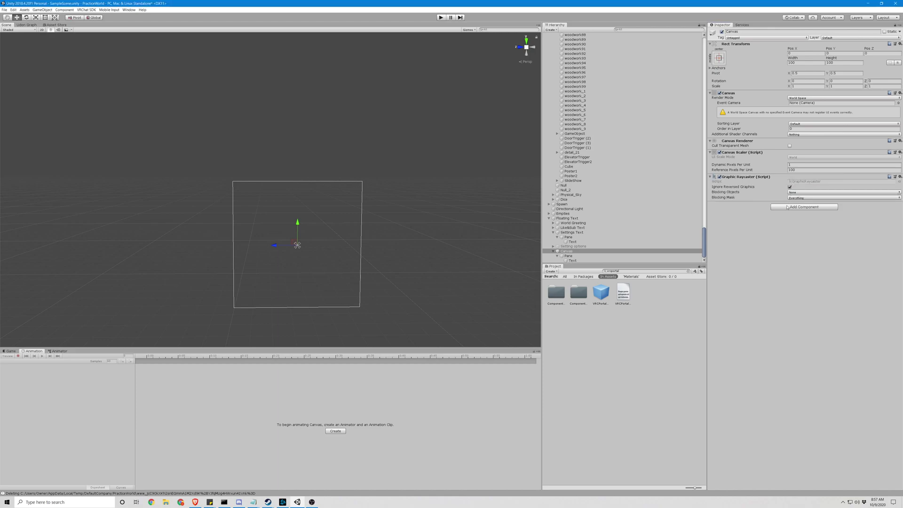
click(788, 208)
text(udon)
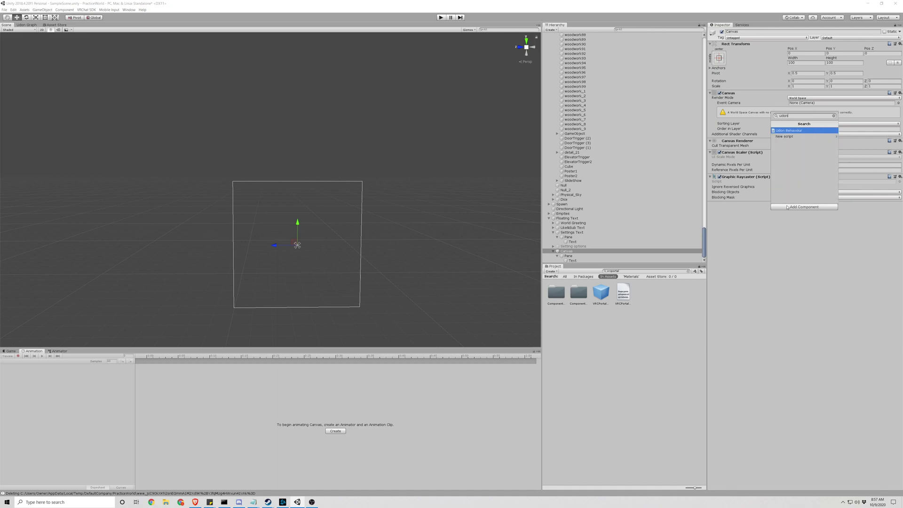
key(Return)
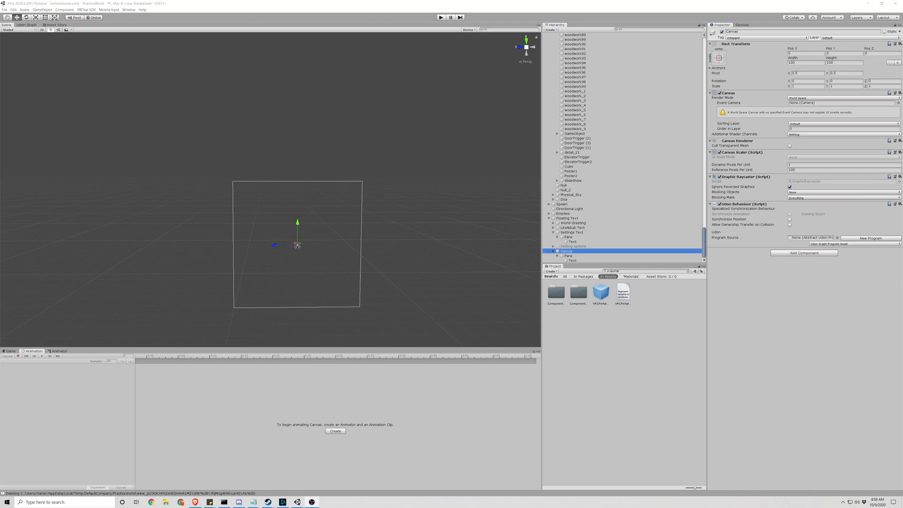
- Add a VRC UI Shape component to the new Canvas object
click(794, 254)
text(vrc)
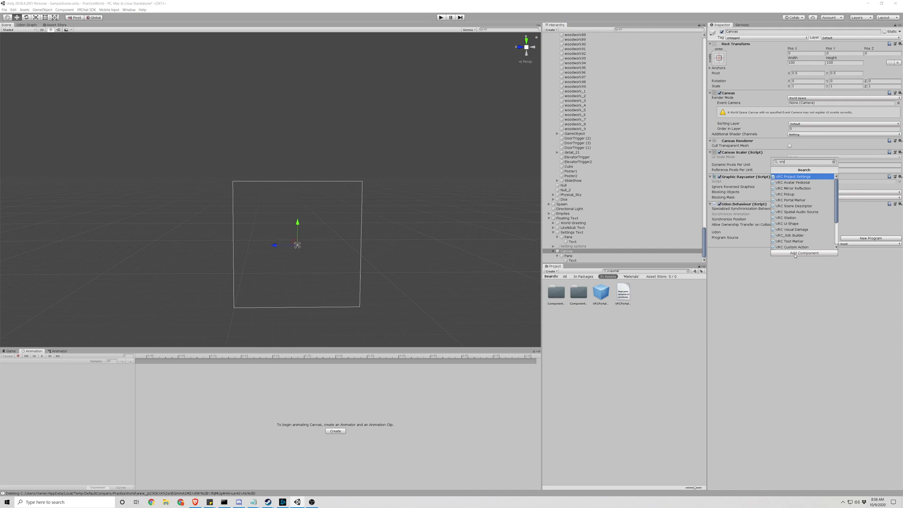
text( ui)
click(788, 178)
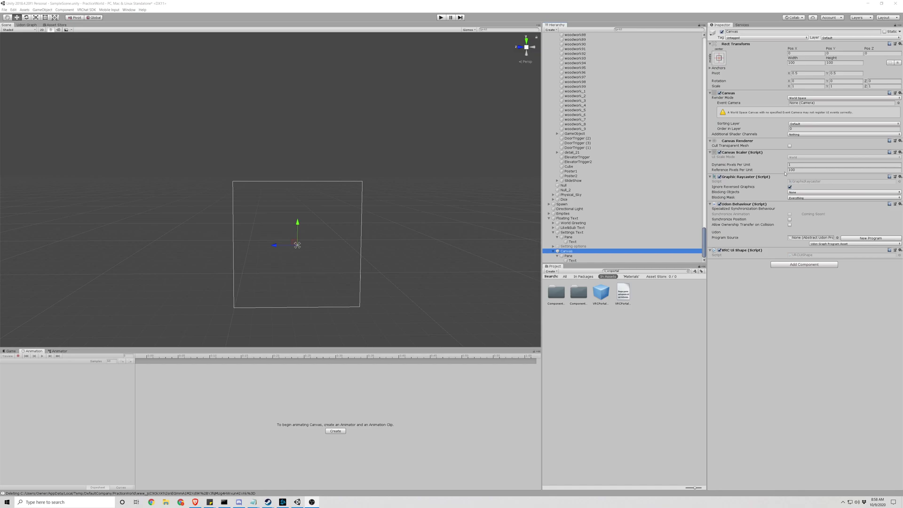
- Set the program source of the Canvas's Udon Behaviour to ToggleGameObject
click(837, 237)
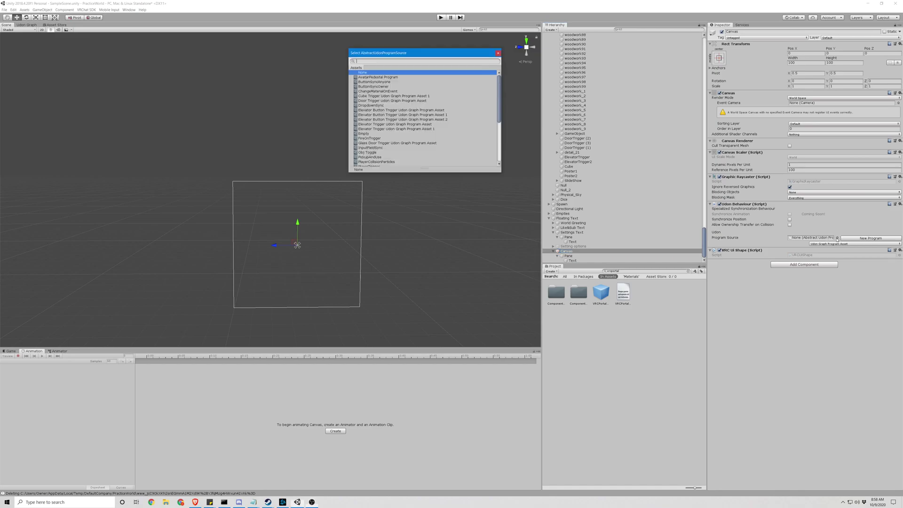
text(toggle)
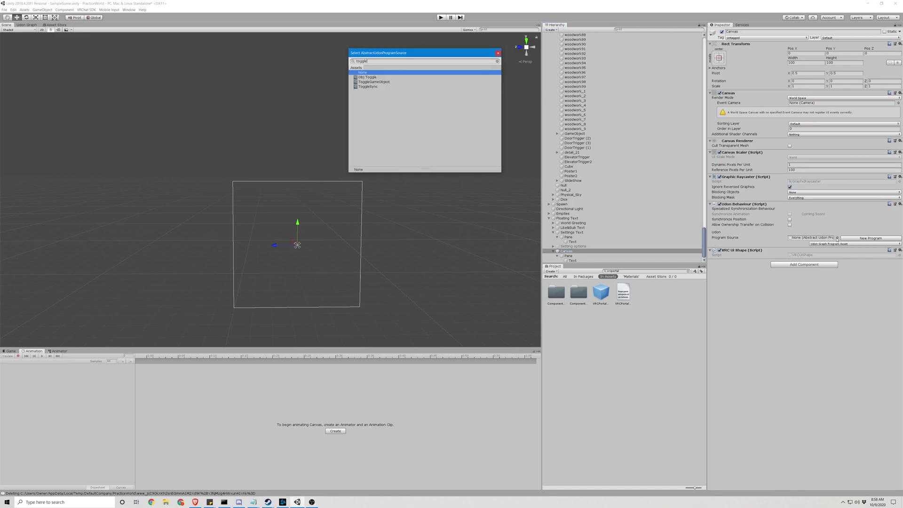
key(Down)
key(Down)
key(Return)
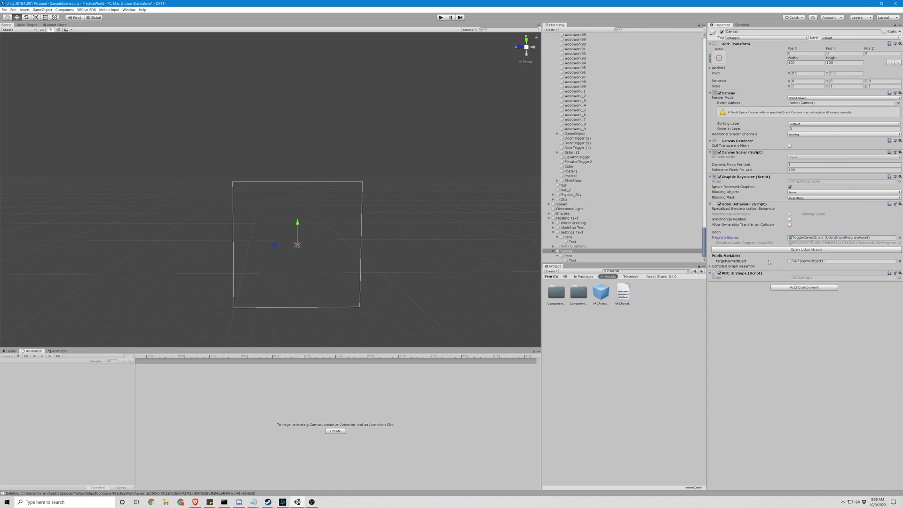
- Add an Image component to the Pane object under the new Canvas
click(568, 256)
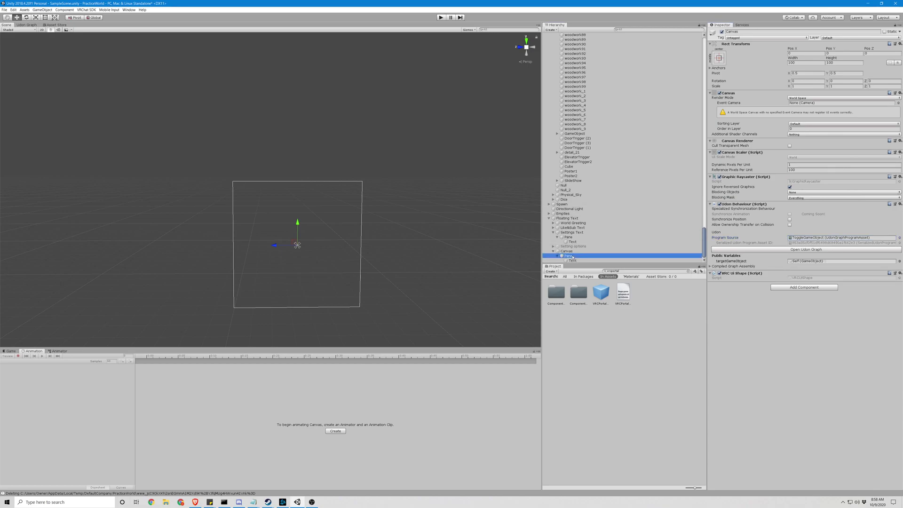
click(789, 96)
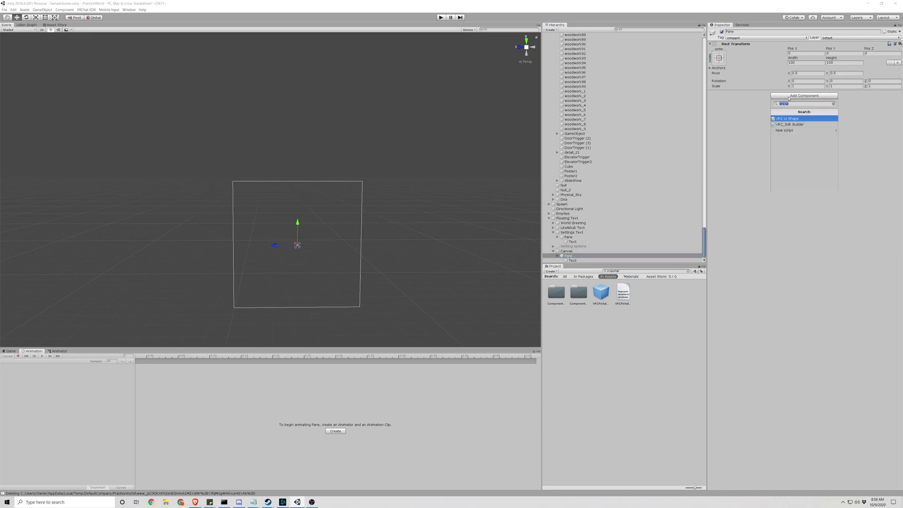
text(image)
key(Return)
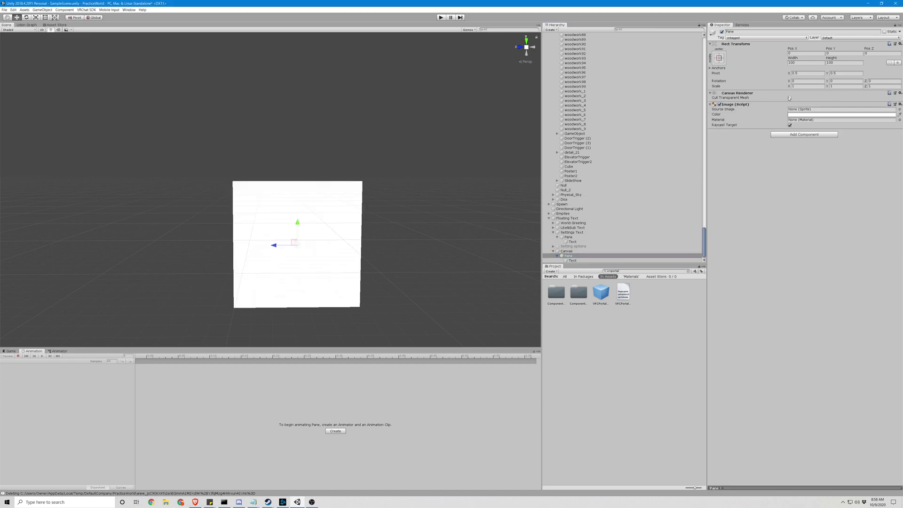
- Add Text and Toggle components to the Text object under the new Pane
click(572, 260)
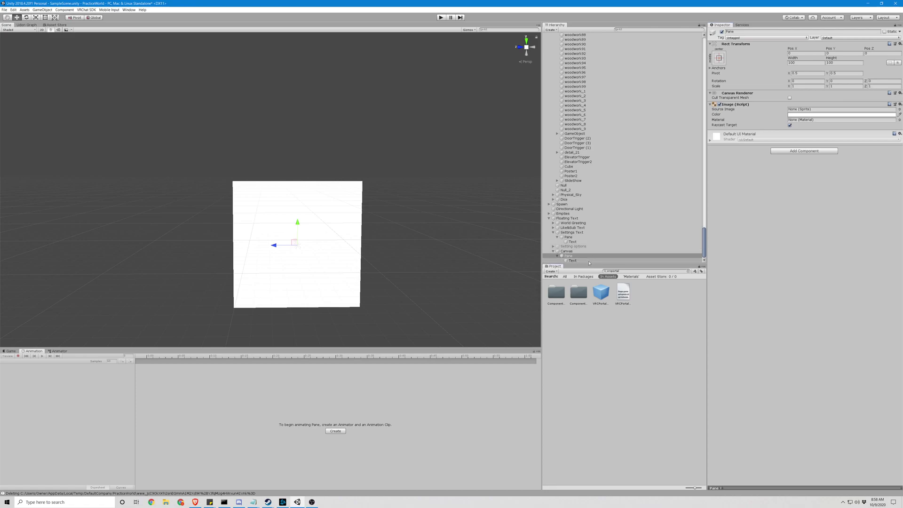
click(784, 96)
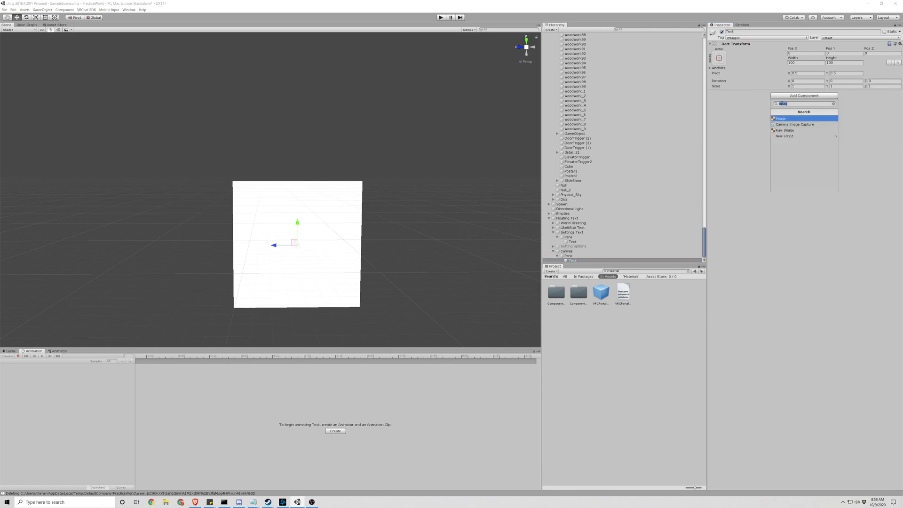
text(text)
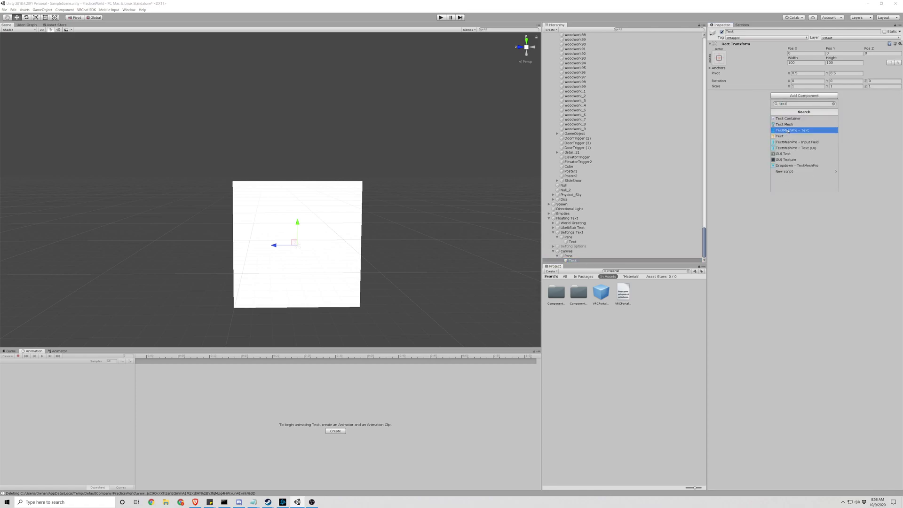
click(785, 137)
click(786, 226)
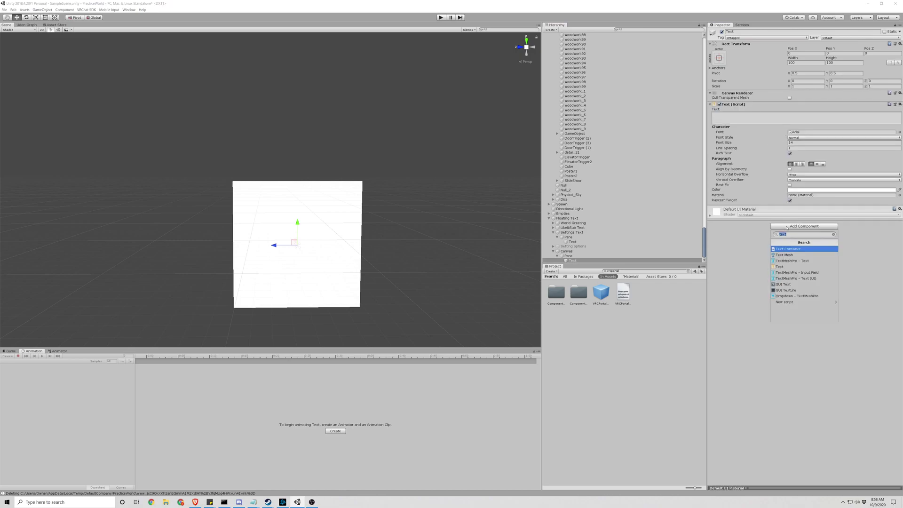
text(toggl)
key(Return)
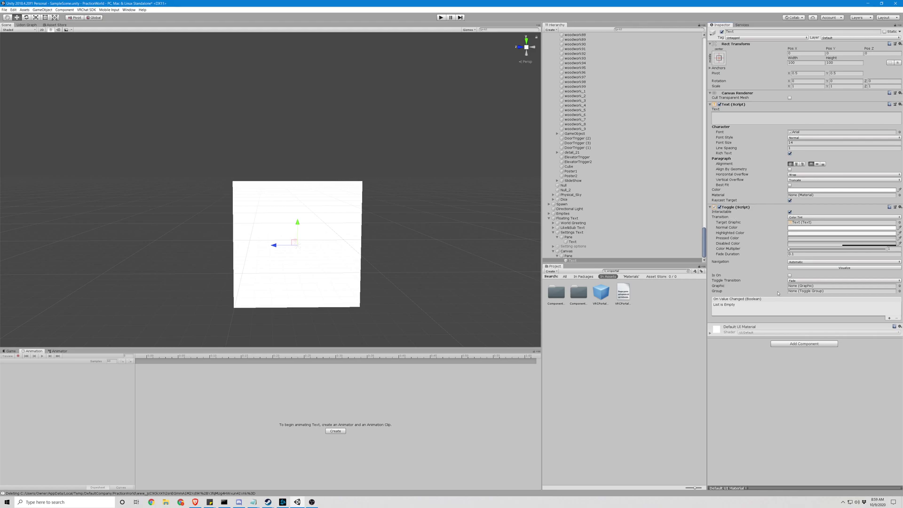
- Enter Settings as the content of the new Text component and view the pane in the scene
click(739, 117)
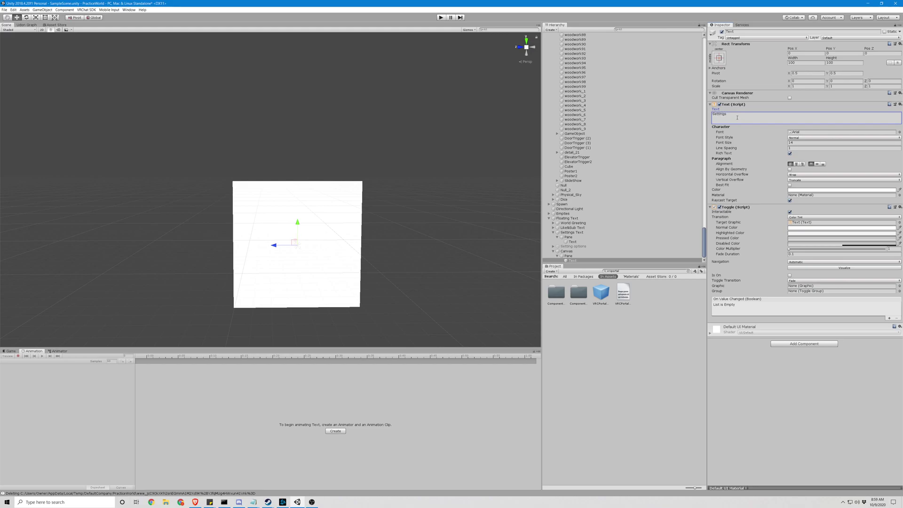
right_drag(506, 126, 569, 138)
key(a)
key(w)
alt+drag(568, 139, 485, 127)
key(a)
key(w)
right_drag(485, 128, 484, 127)
key(d)
key(s)
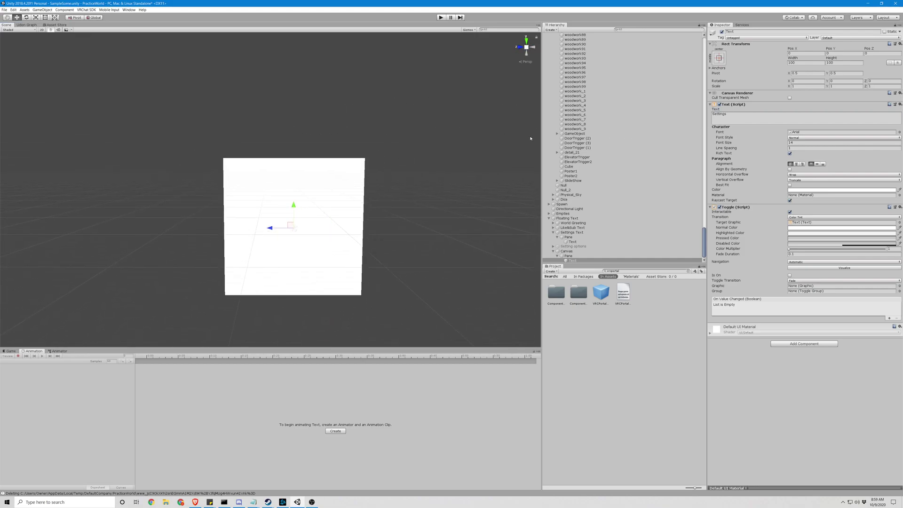
- Change the Pane's image color to a near-black shade
click(588, 256)
click(802, 115)
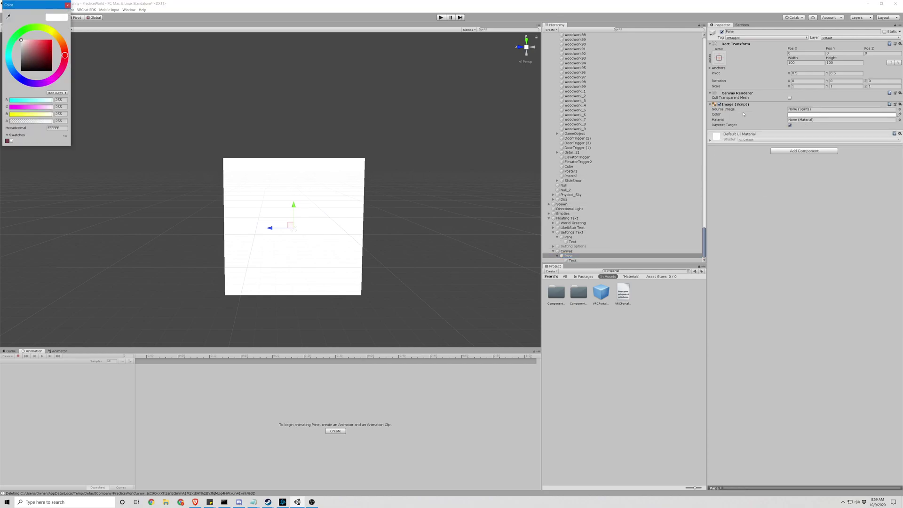
click(23, 68)
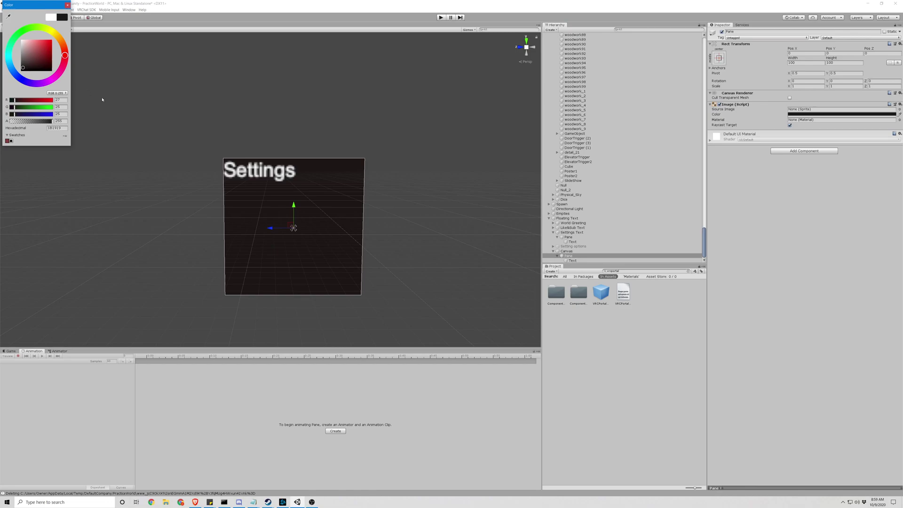
- Set the Canvas Scaler's Dynamic Pixels Per Unit to 10 on the new Canvas
click(566, 250)
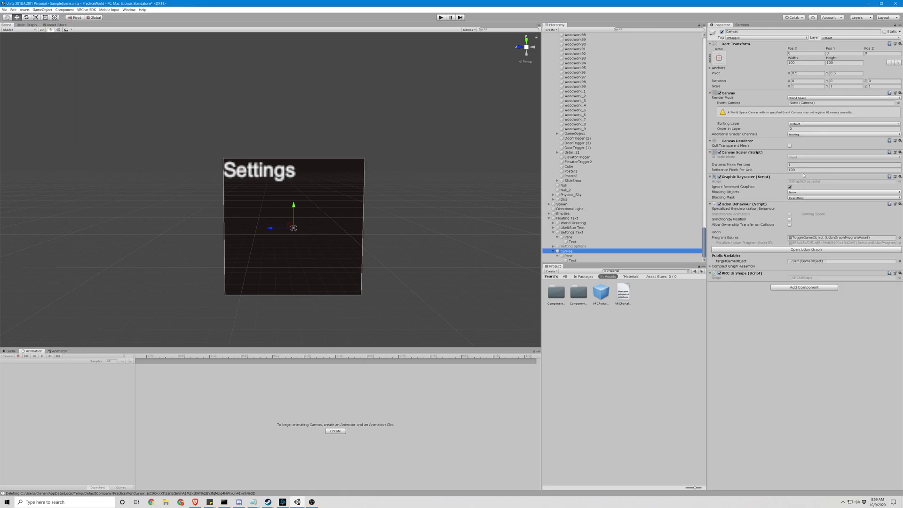
click(794, 165)
text(10)
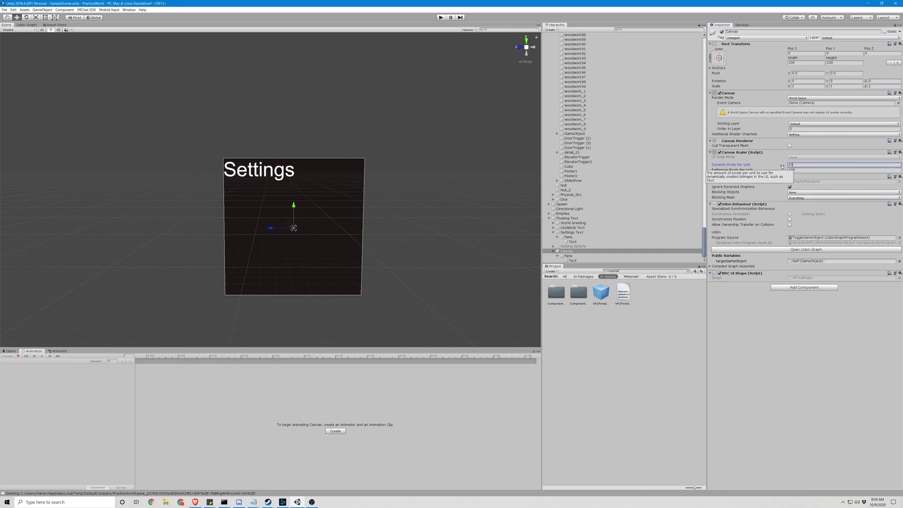
mouse_move(435, 200)
right_down()
mouse_move(425, 198)
mouse_move(433, 197)
right_up()
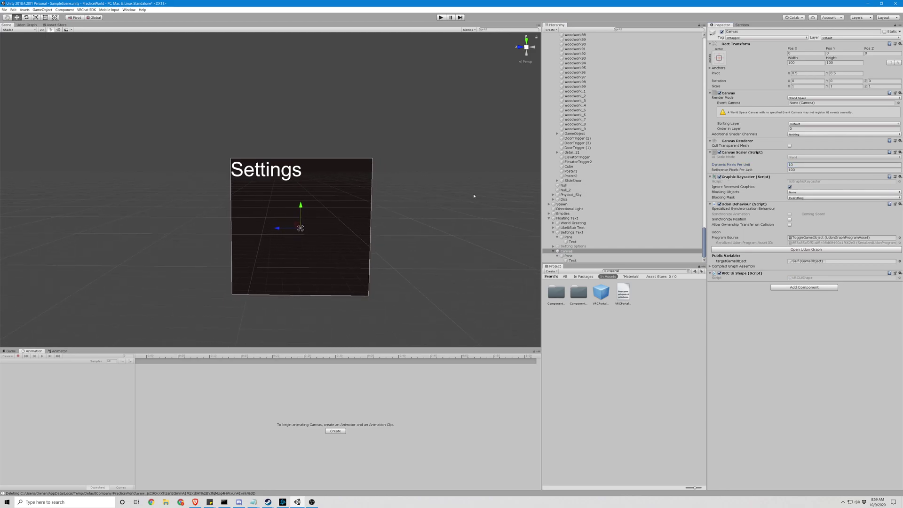
- Add an On Value Changed event to the Text object's Toggle with the new Canvas as its target
click(572, 260)
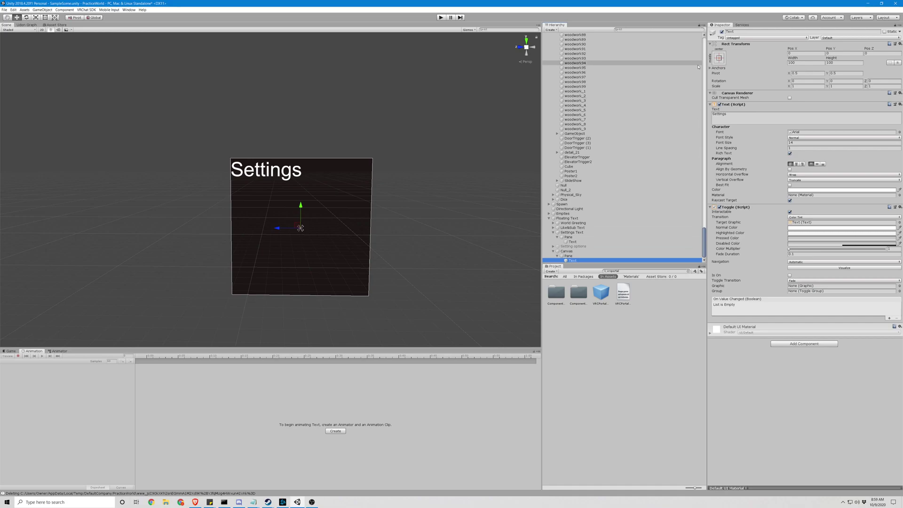
click(889, 319)
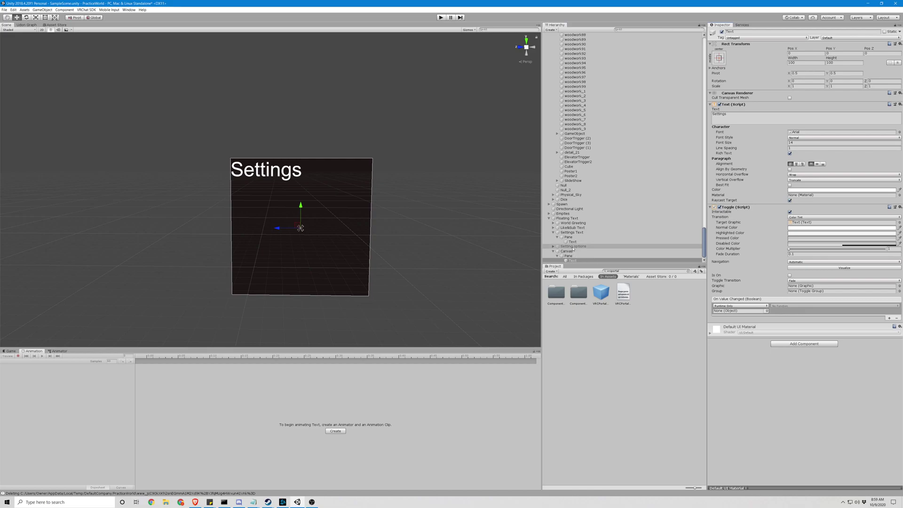
drag(573, 250, 737, 314)
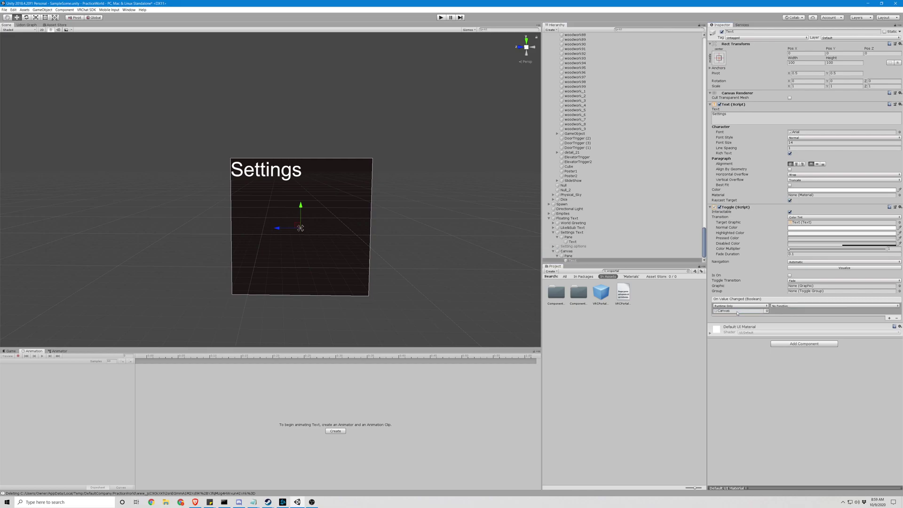
- Make the toggle event call UdonBehaviour.SendCustomEvent with the argument Toggle
click(795, 306)
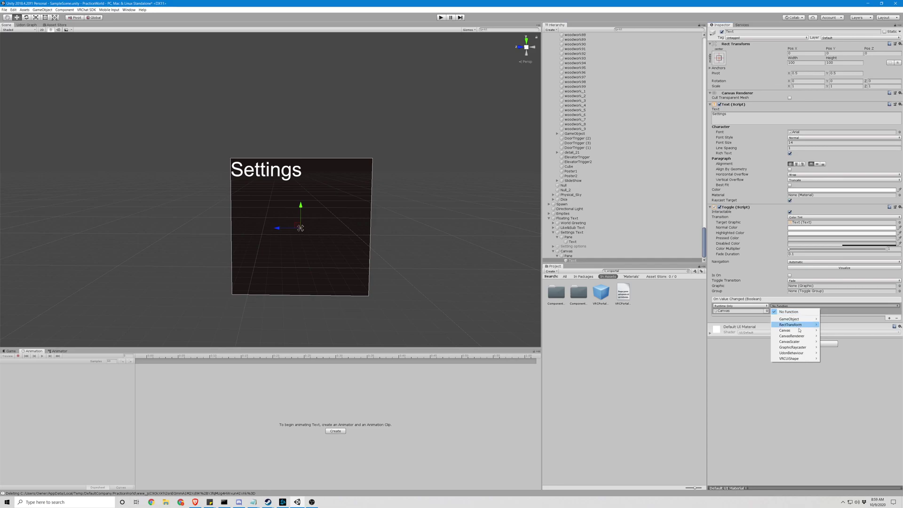
mouse_move(796, 355)
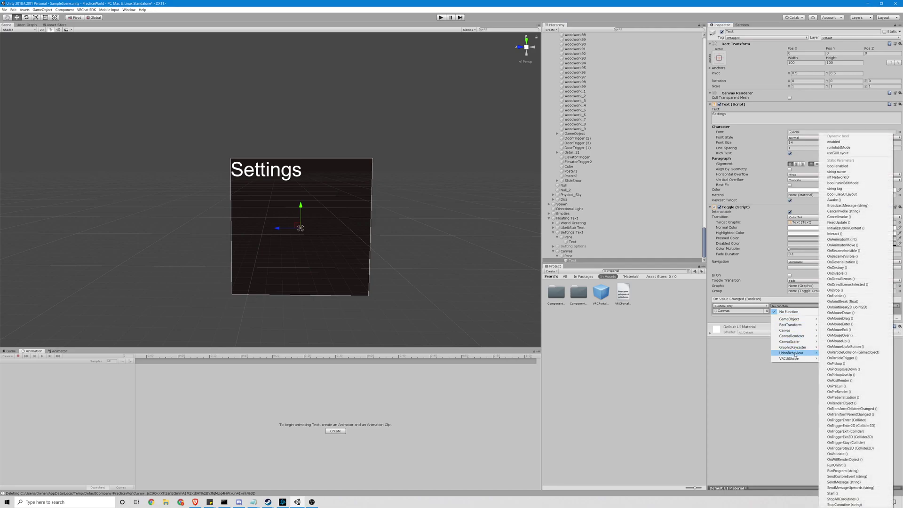
click(865, 477)
click(783, 311)
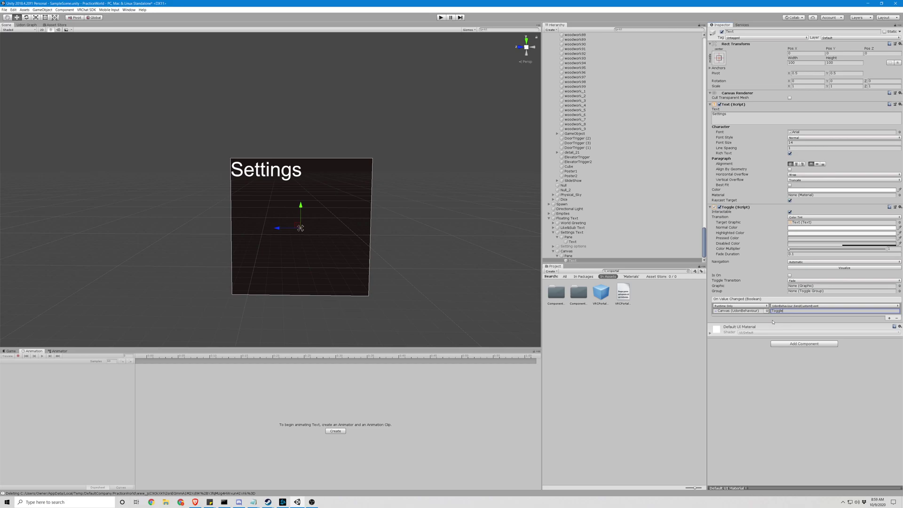
- Duplicate the new Canvas and move the copy sideways beside the original, to about 104 in Pos X
click(572, 252)
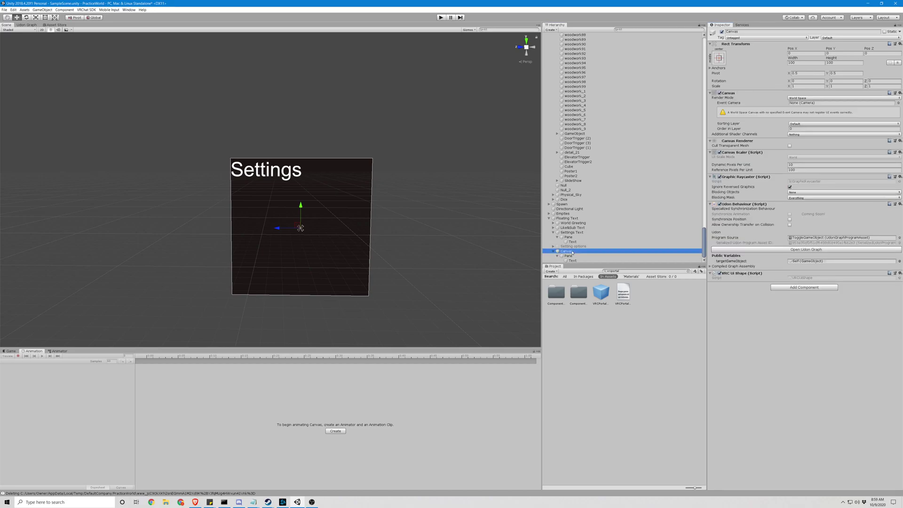
key(ctrl+d)
drag(279, 227, 422, 236)
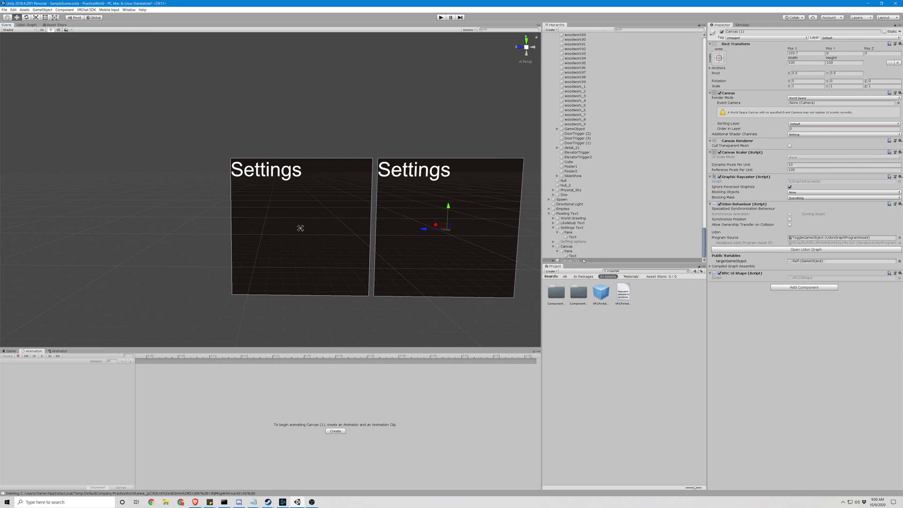
- Create an empty child object under the duplicate canvas's Pane and name it Controller1
click(553, 262)
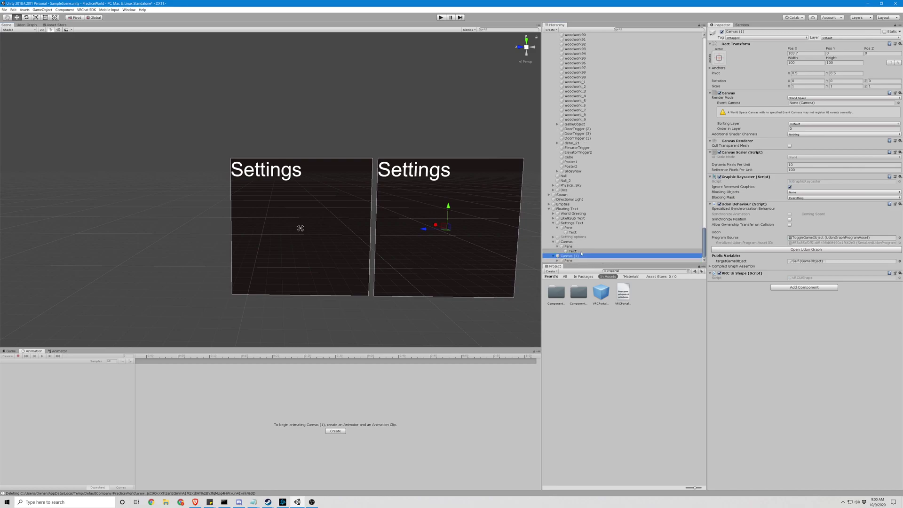
click(572, 260)
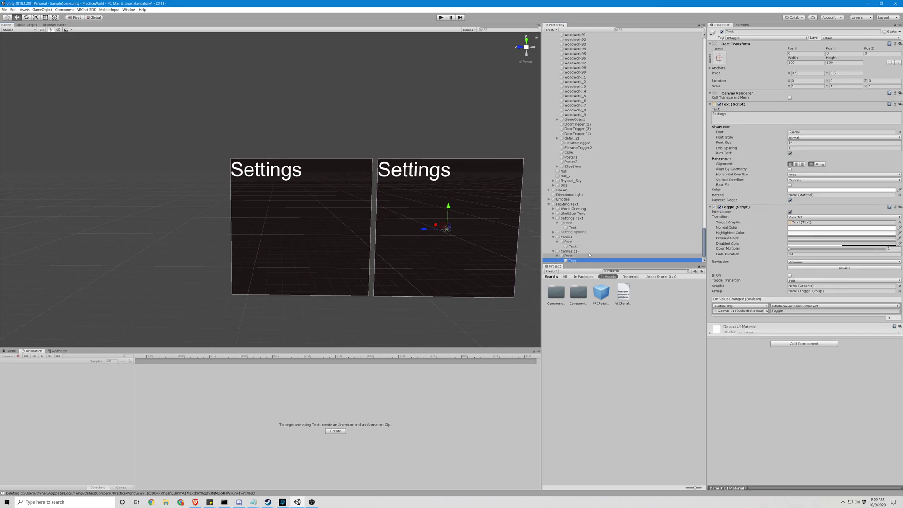
click(570, 256)
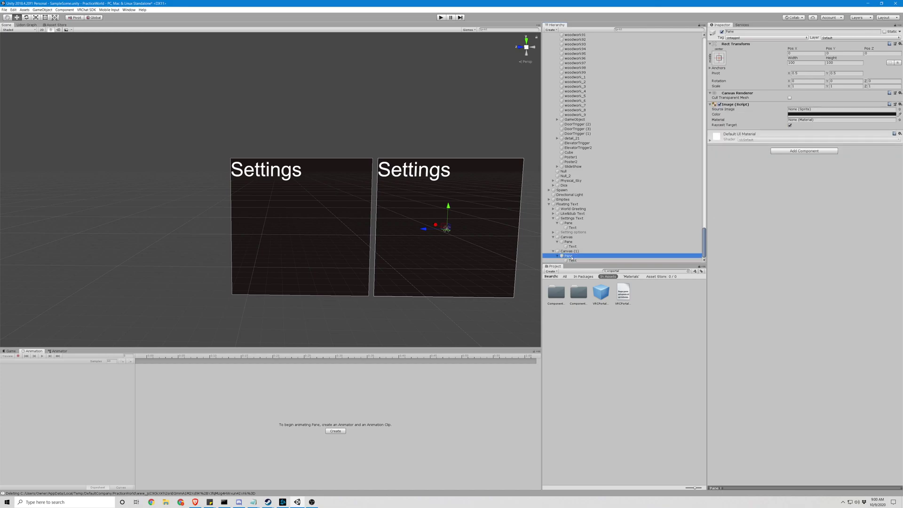
right_click(571, 257)
click(592, 292)
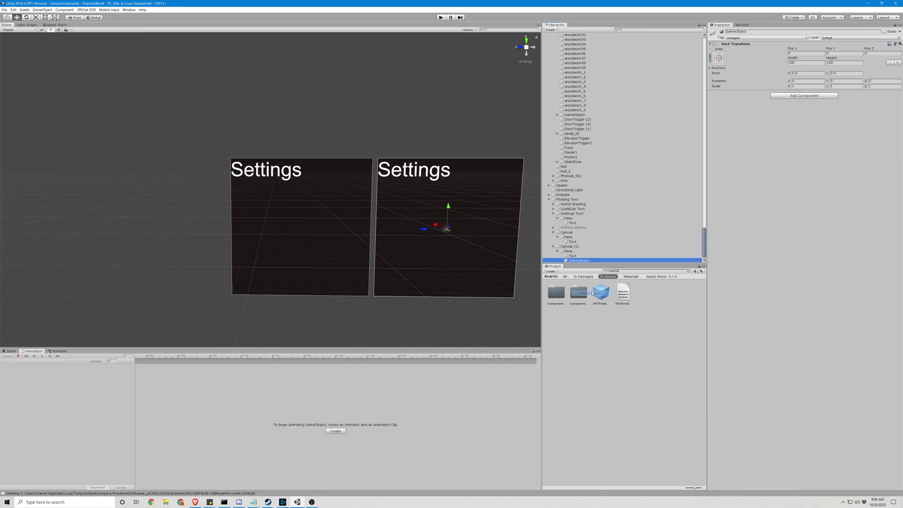
right_click(578, 261)
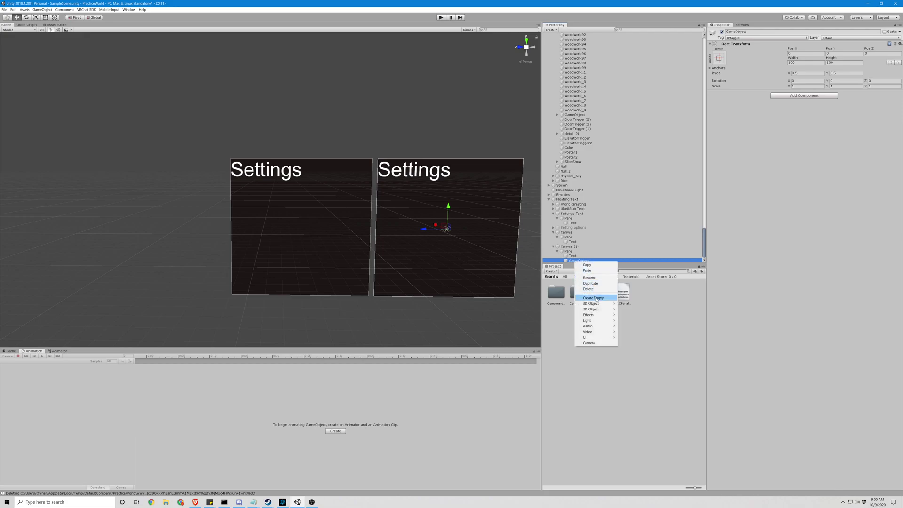
click(592, 278)
text(Co)
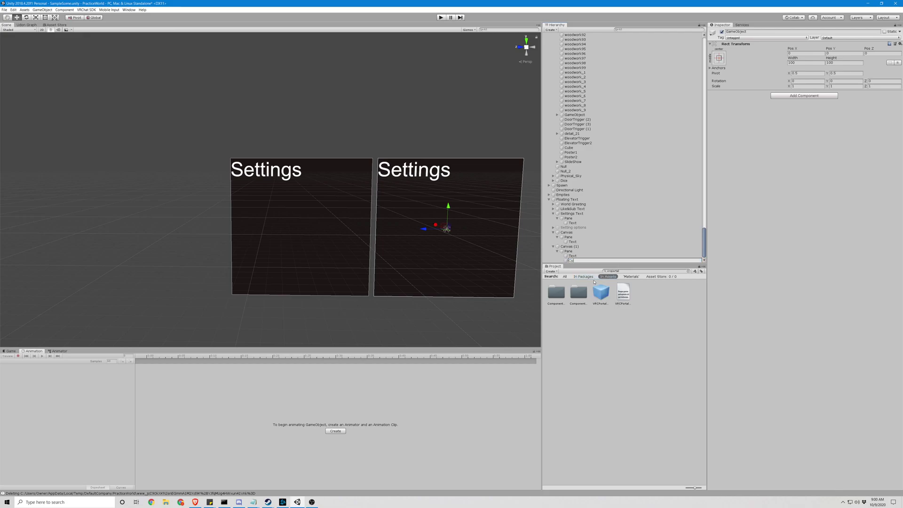
text(ntroller1)
key(Return)
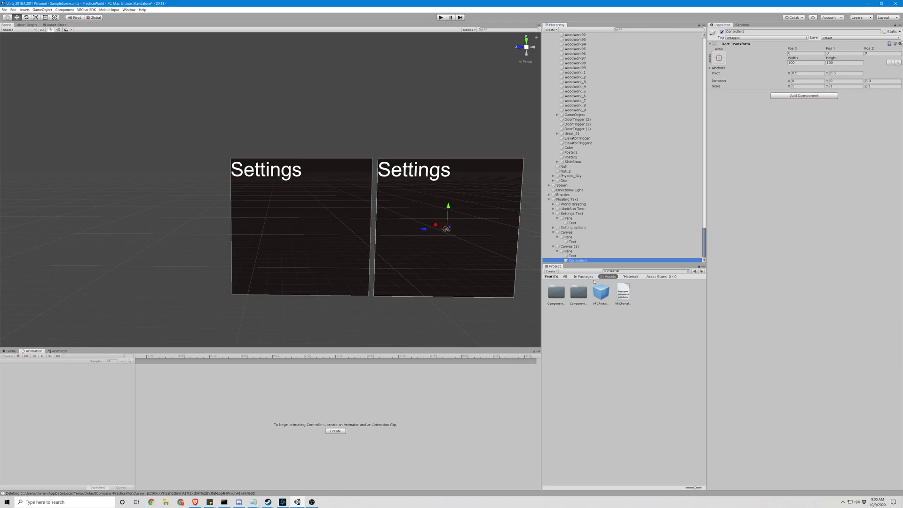
- Nest the duplicate canvas's Text under Controller1 and change its displayed text to "Mirror 1"
click(575, 256)
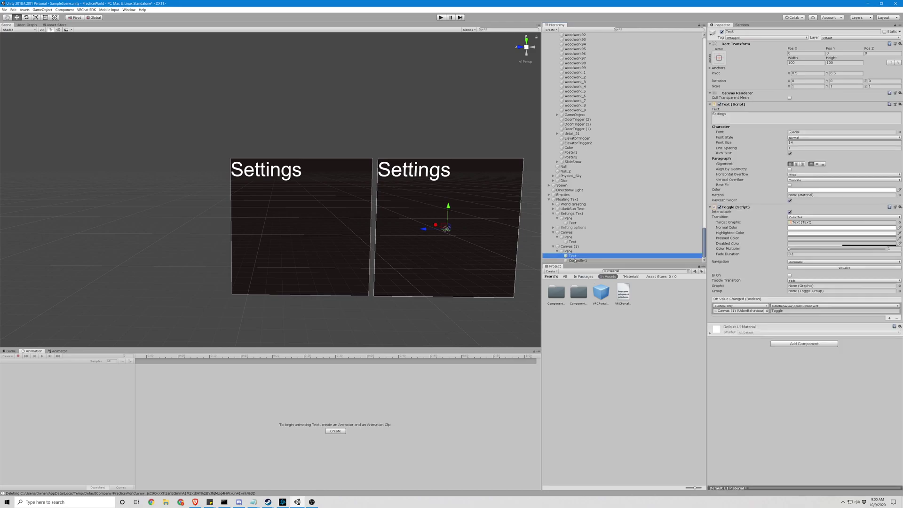
drag(574, 260, 576, 260)
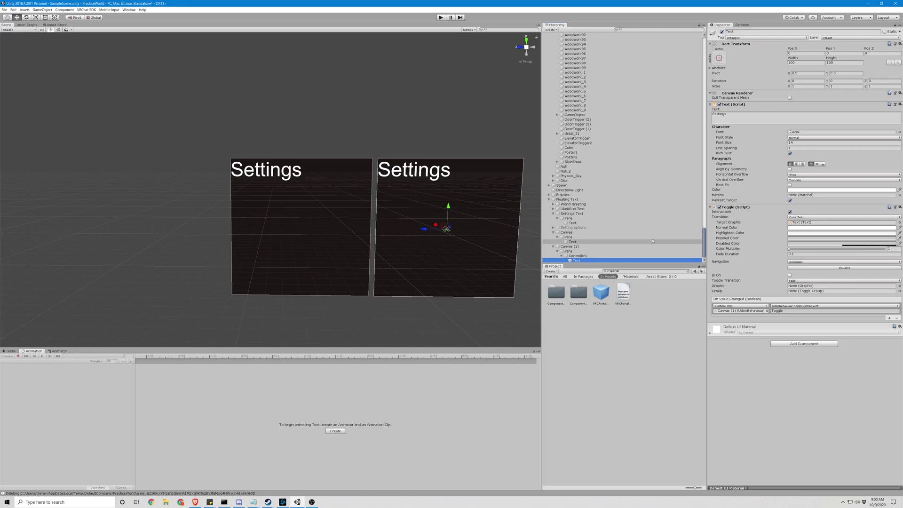
click(730, 112)
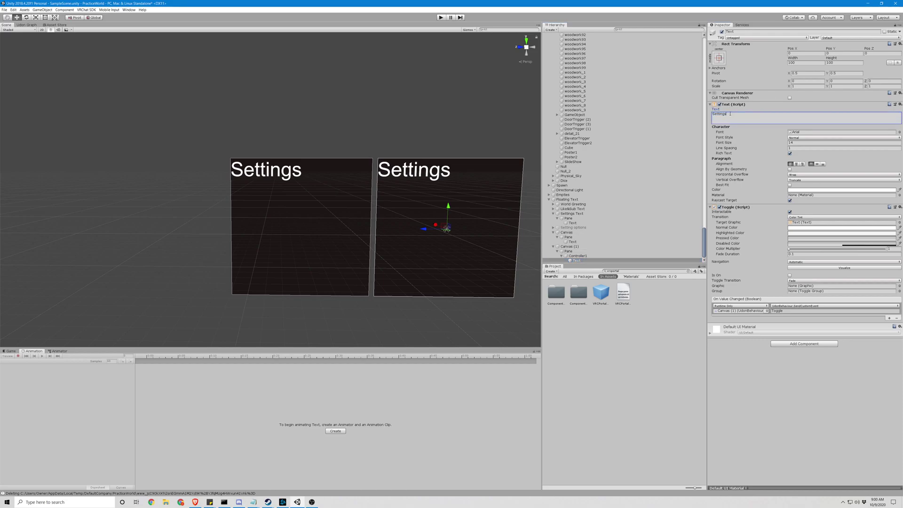
key(BackSpace)
text(1)
key(Return)
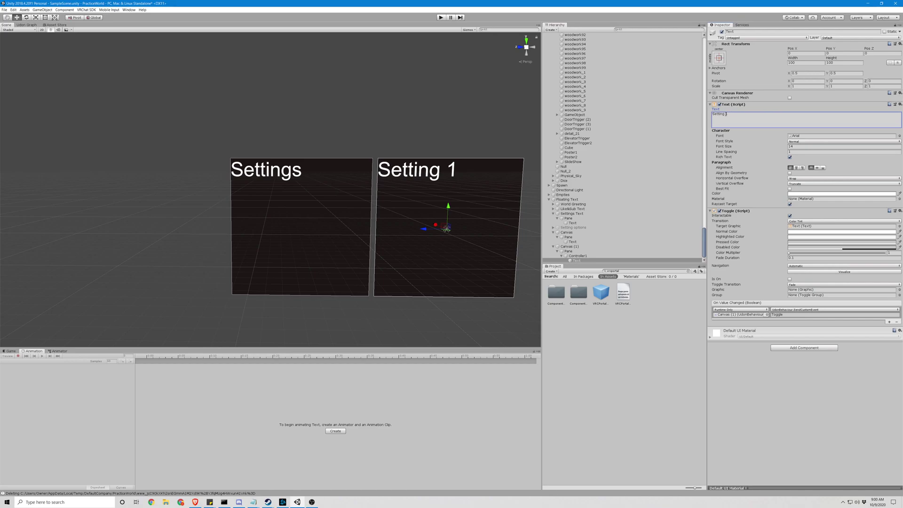
text(Mirror)
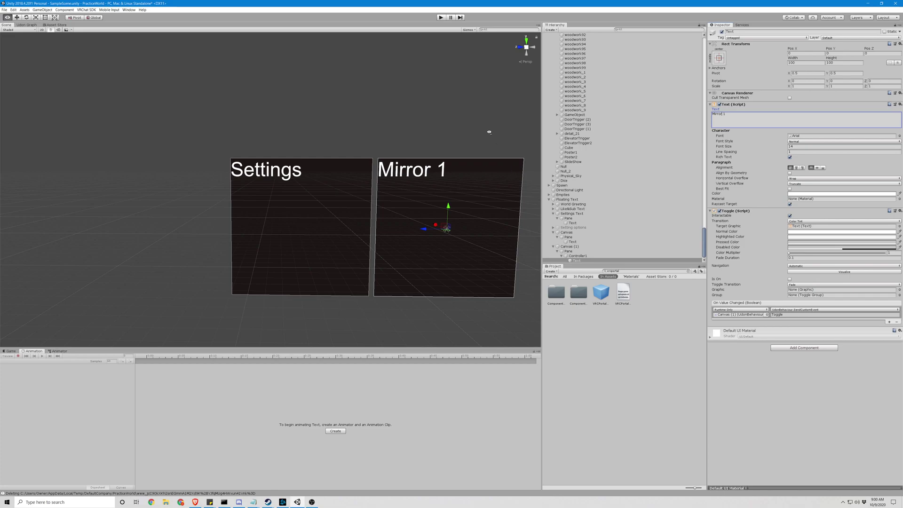
right_drag(488, 132, 491, 131)
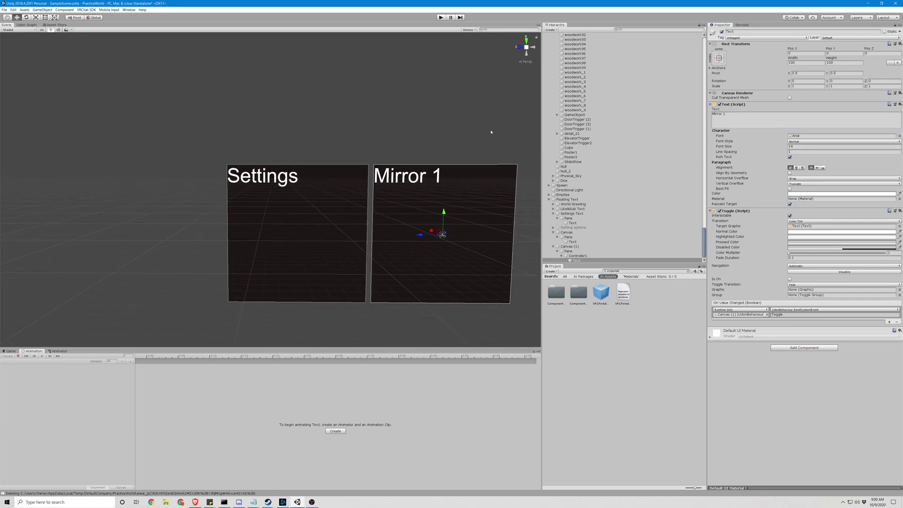
- Assign Canvas (1) as the targetGameObject of the original Canvas's Udon Behaviour
click(567, 232)
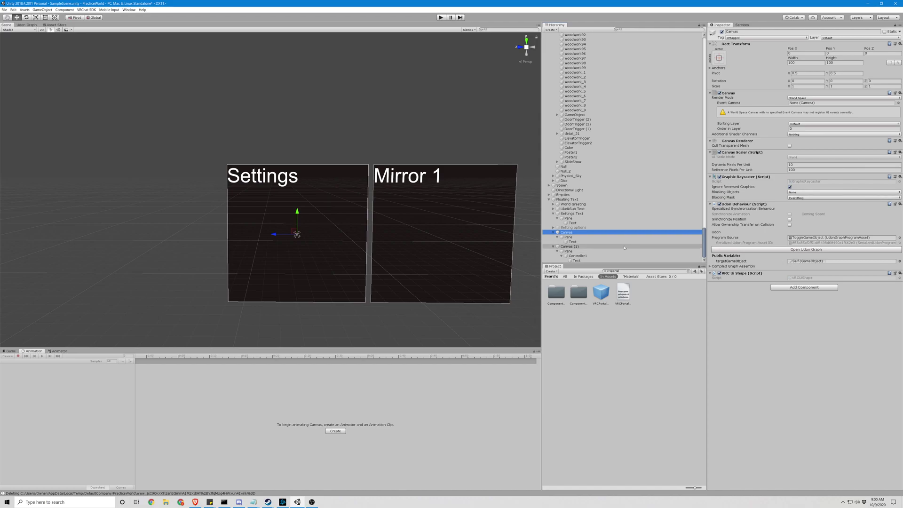
drag(569, 248, 812, 263)
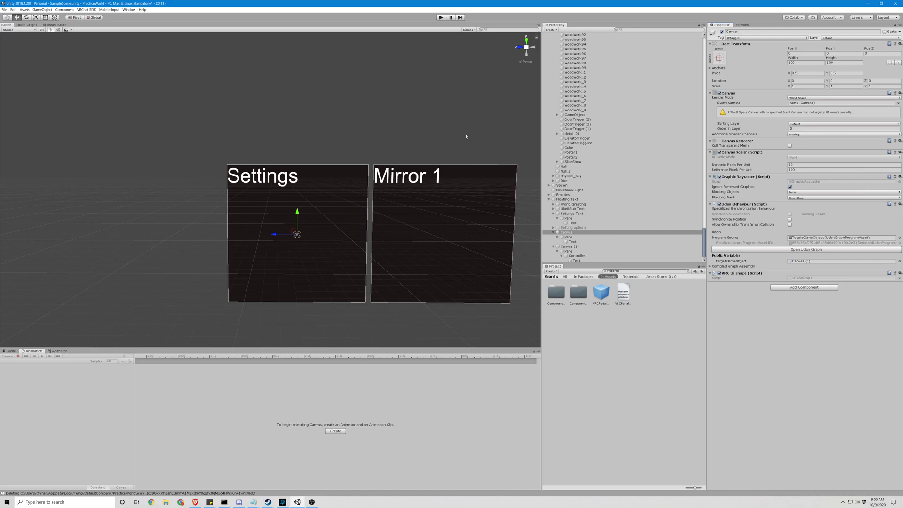
mouse_move(429, 101)
right_down()
mouse_move(440, 103)
mouse_move(423, 101)
right_up()
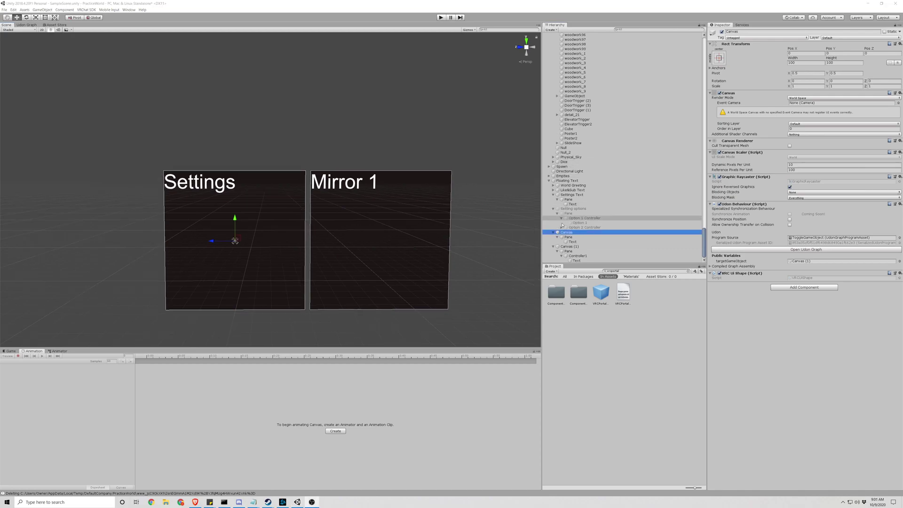
- Add an Udon Behaviour to Controller1 with ToggleGameObject as its program source
click(578, 255)
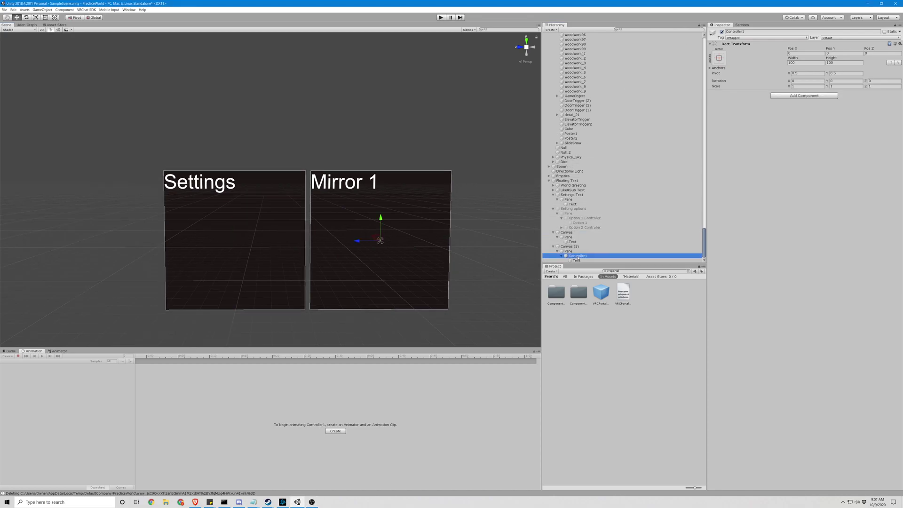
click(792, 96)
text(udon)
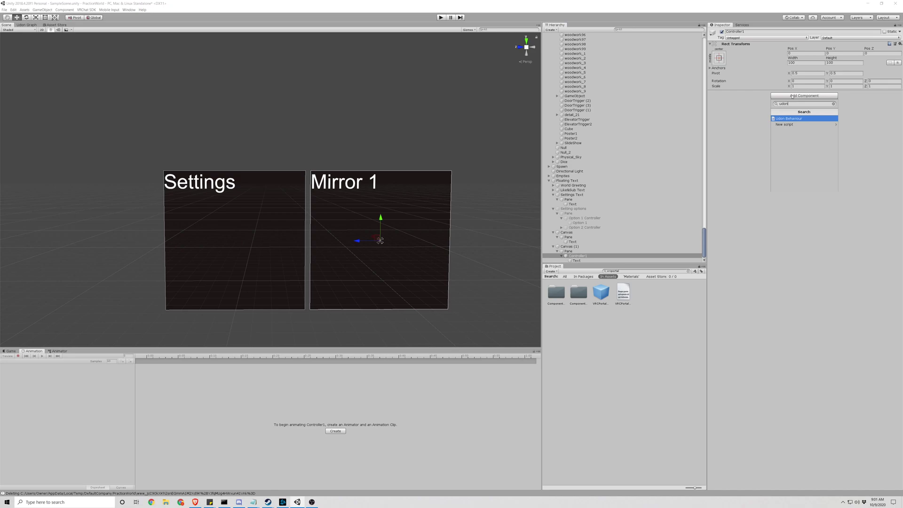
key(Return)
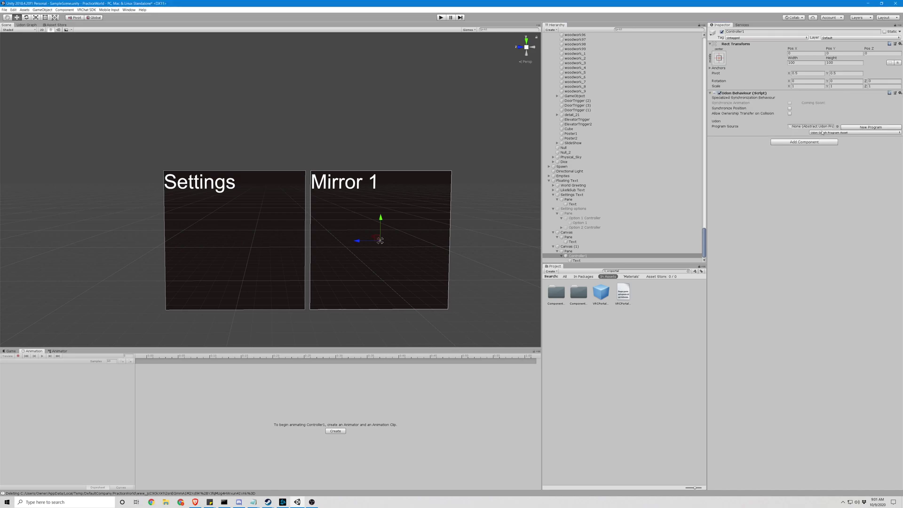
click(830, 127)
click(836, 127)
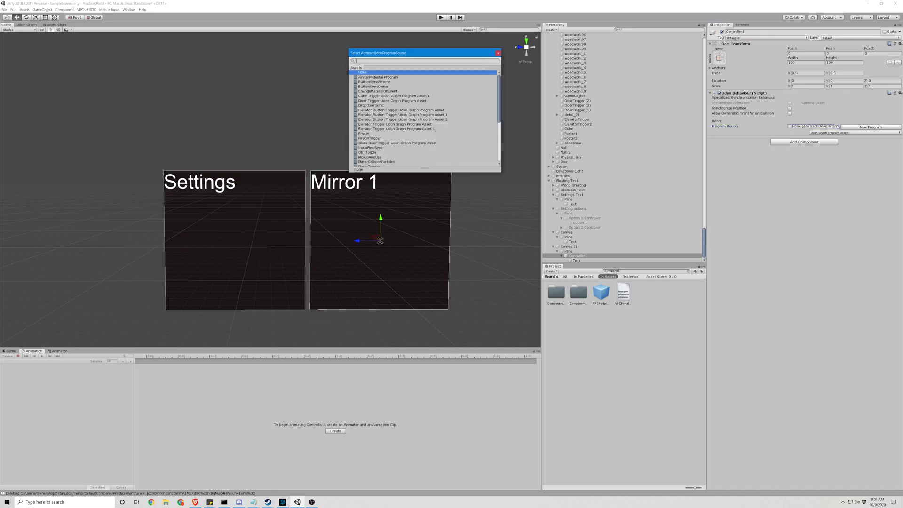
text(toggle)
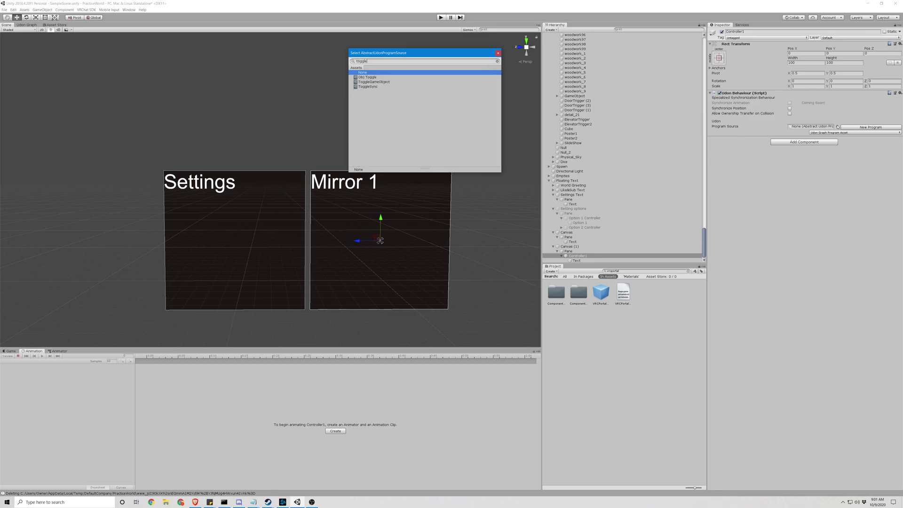
key(Down)
key(Down)
key(Return)
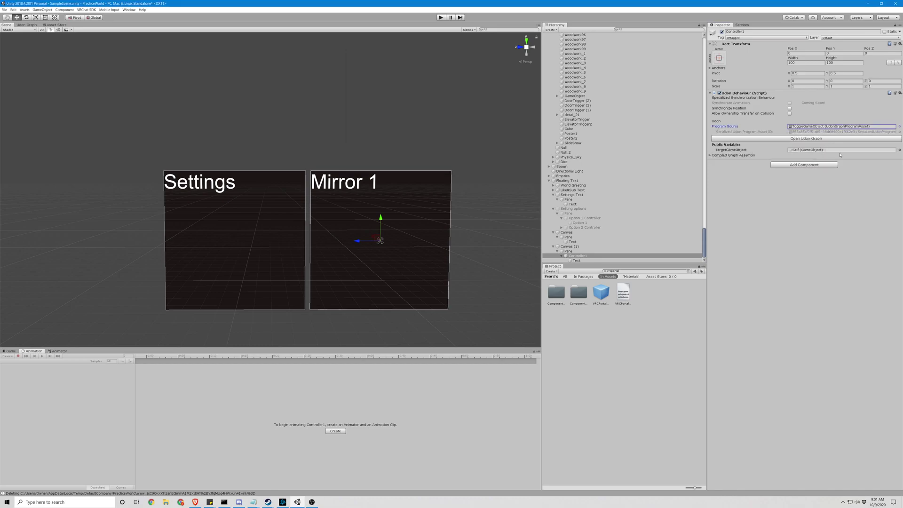
- Set the targetGameObject of Controller1's Udon Behaviour to the scene's VRCMirror
click(899, 150)
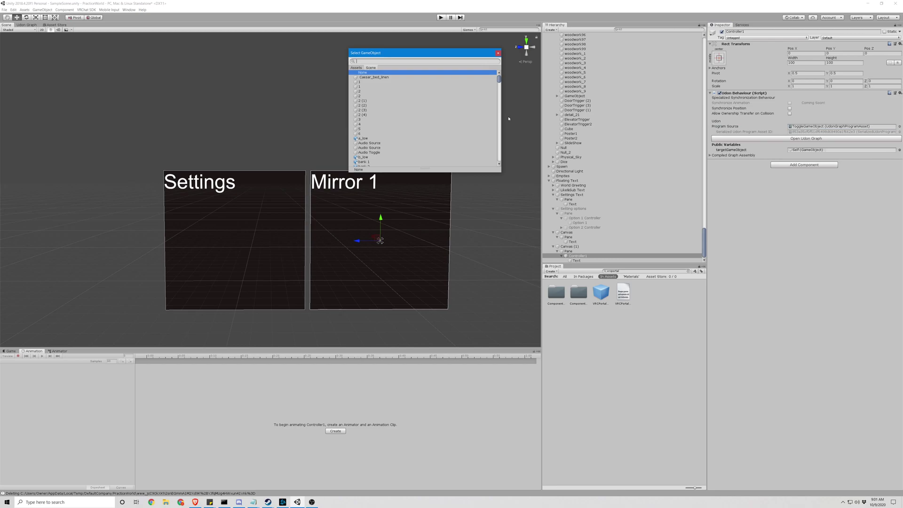
text(mirr)
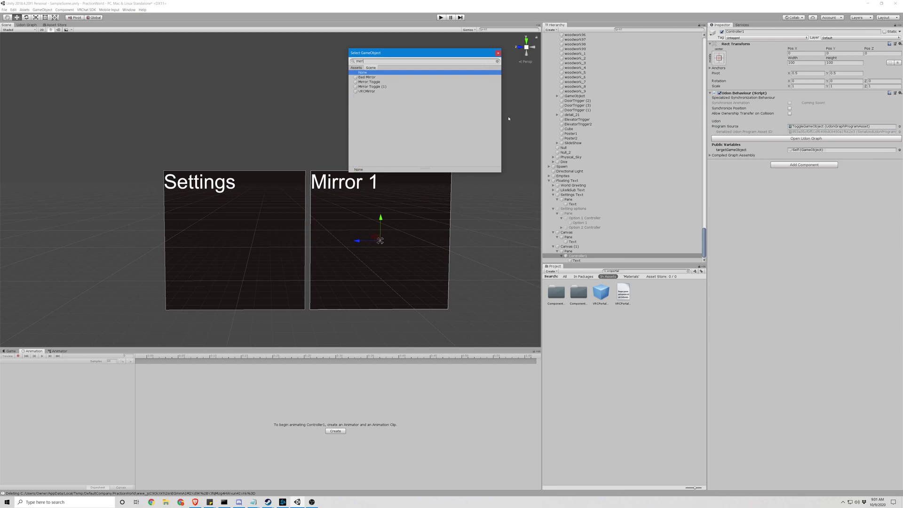
key(Down)
key(Down)
key(Down)
key(Down)
key(Return)
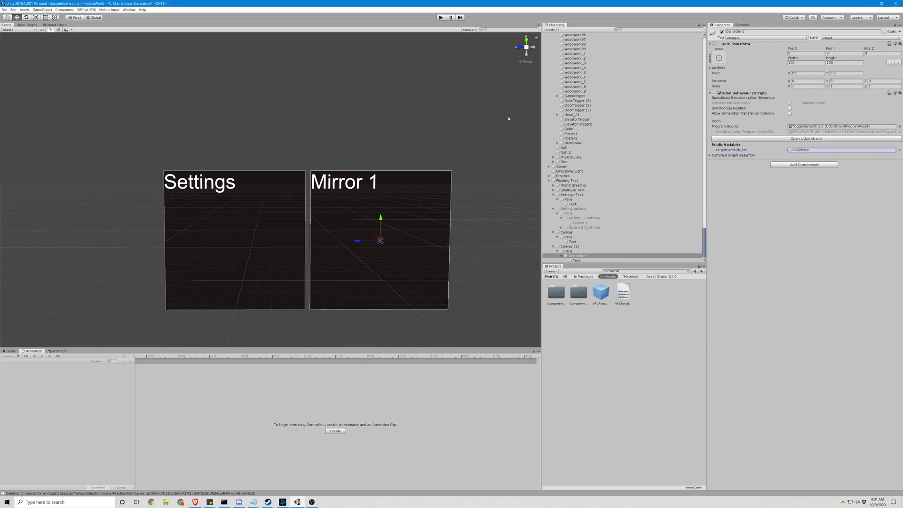
click(783, 220)
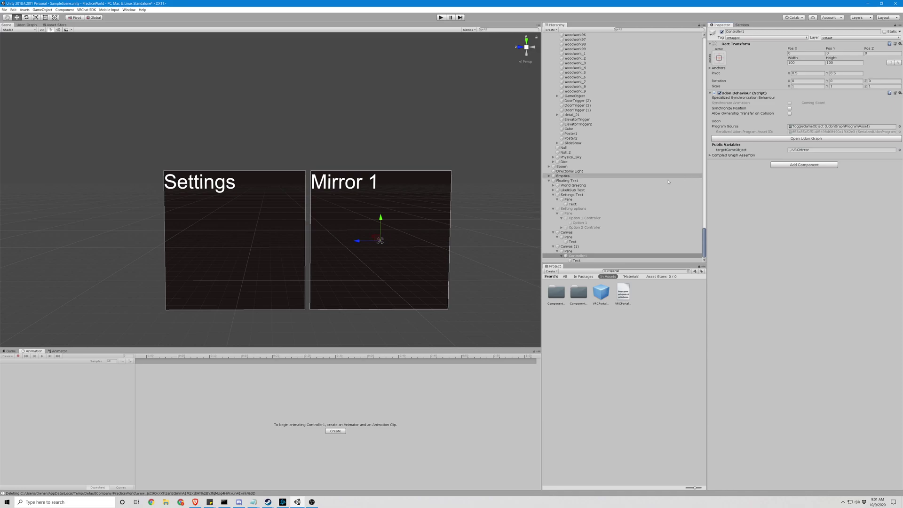
- Retarget the Mirror 1 text's On Value Changed event to Controller1 and make it call UdonBehaviour.SendCustomEvent
click(605, 261)
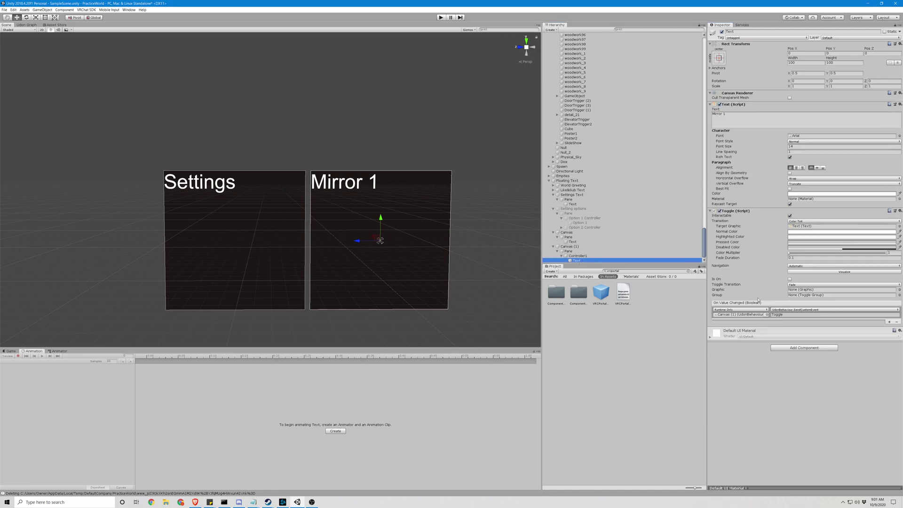
drag(577, 256, 737, 317)
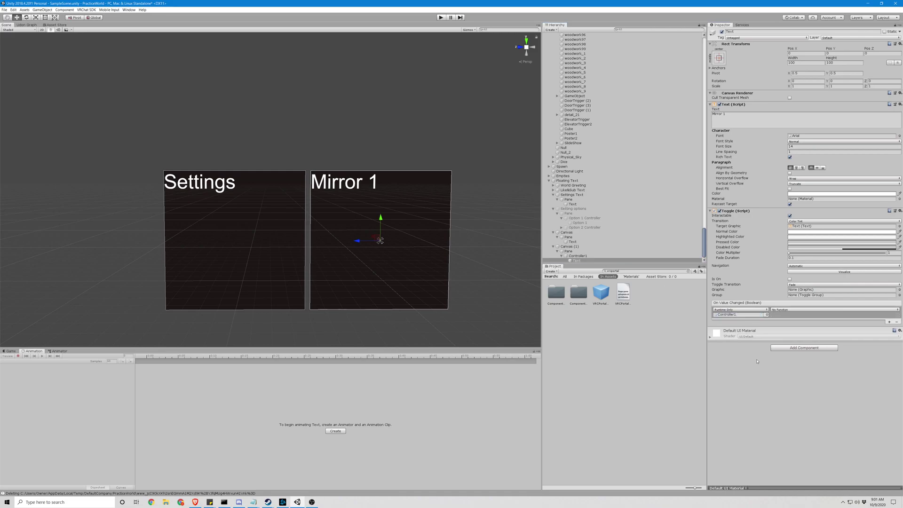
click(783, 311)
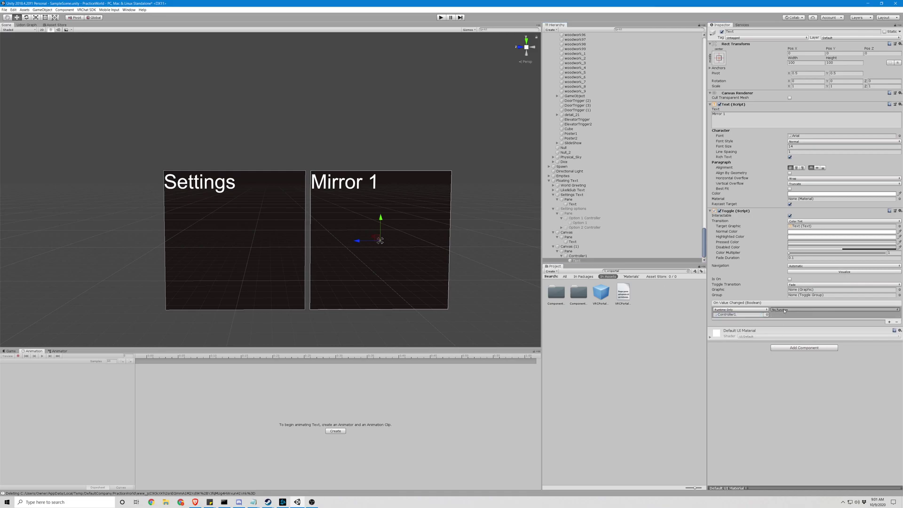
mouse_move(792, 334)
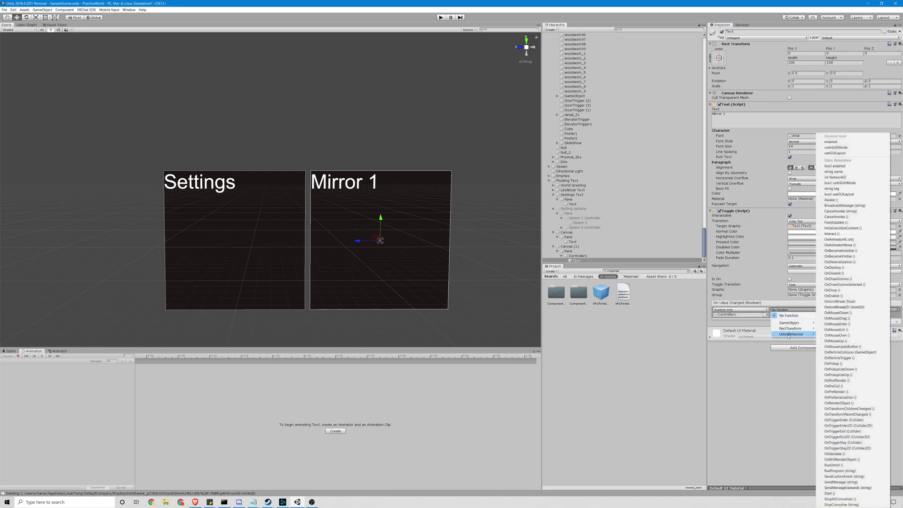
click(844, 477)
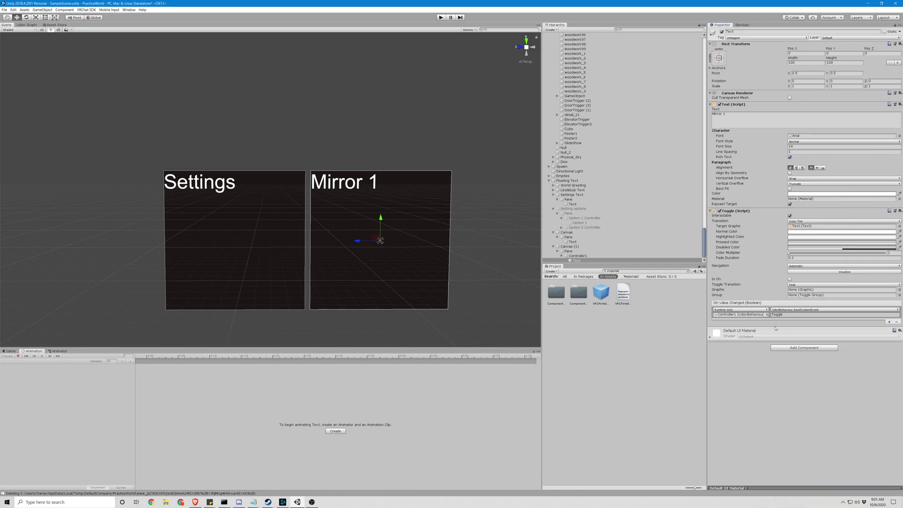
- Deactivate the duplicate Canvas (1) object
click(568, 246)
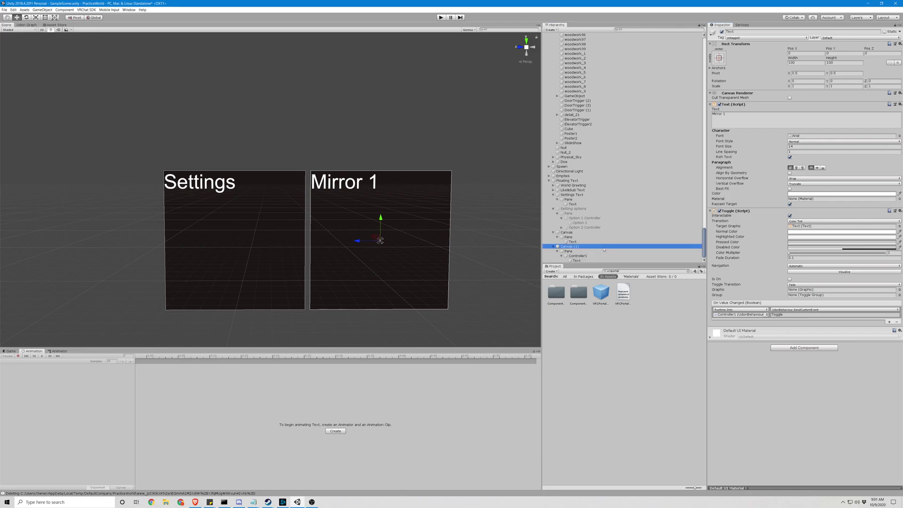
click(722, 32)
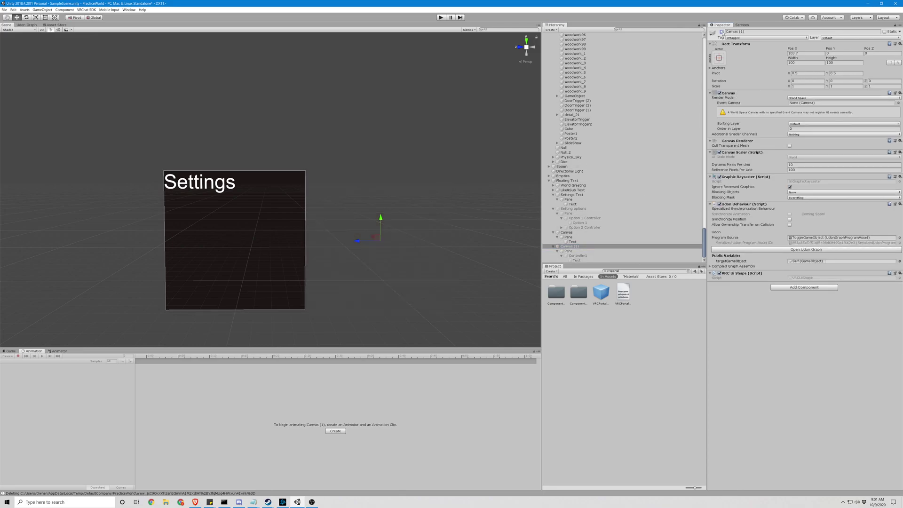
key(a)
right_drag(391, 135, 377, 137)
key(s)
key(w)
key(a)
key(d)
key(a)
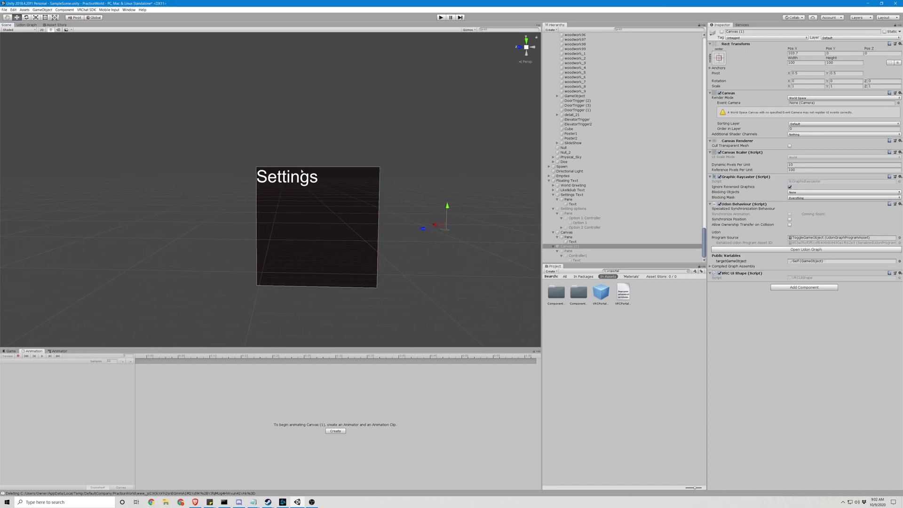
right_drag(305, 176, 381, 132)
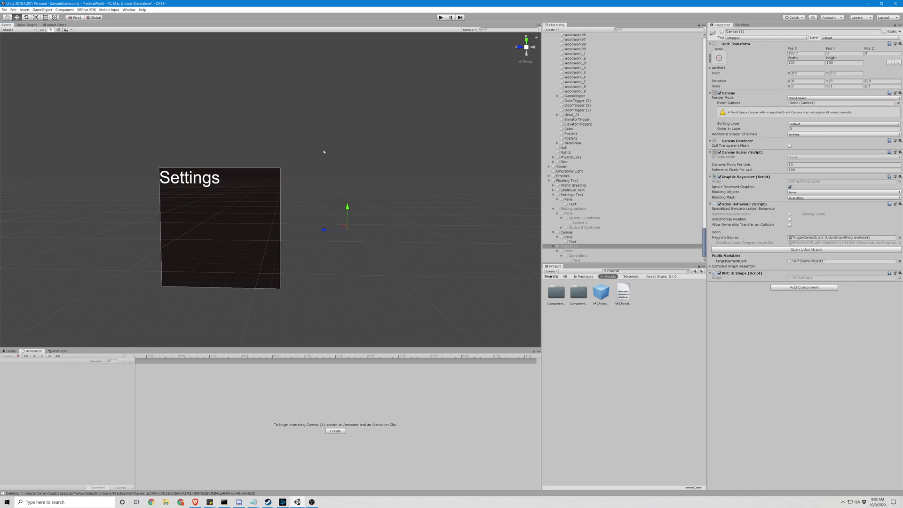
- Review the Mirror 1 text's On Value Changed event and the target object of Controller1's Udon Behaviour
key(d)
right_drag(323, 152, 326, 152)
key(a)
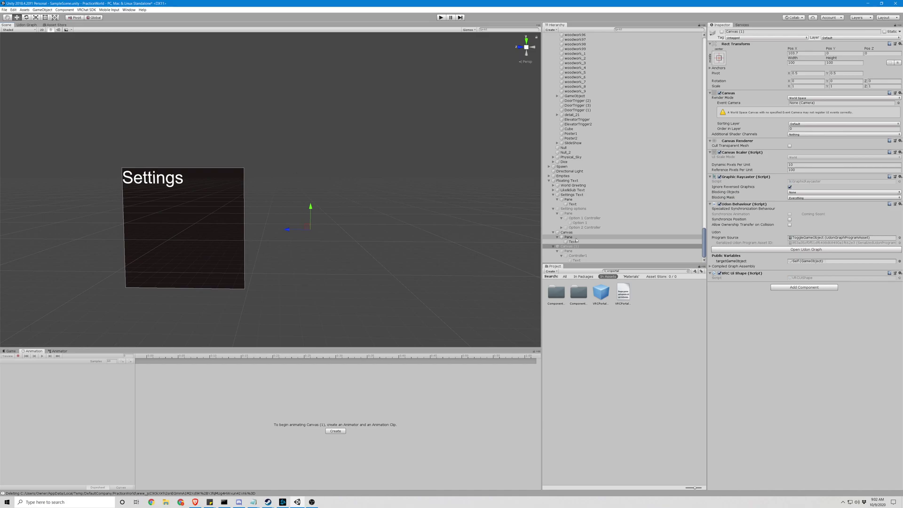
click(578, 256)
click(582, 260)
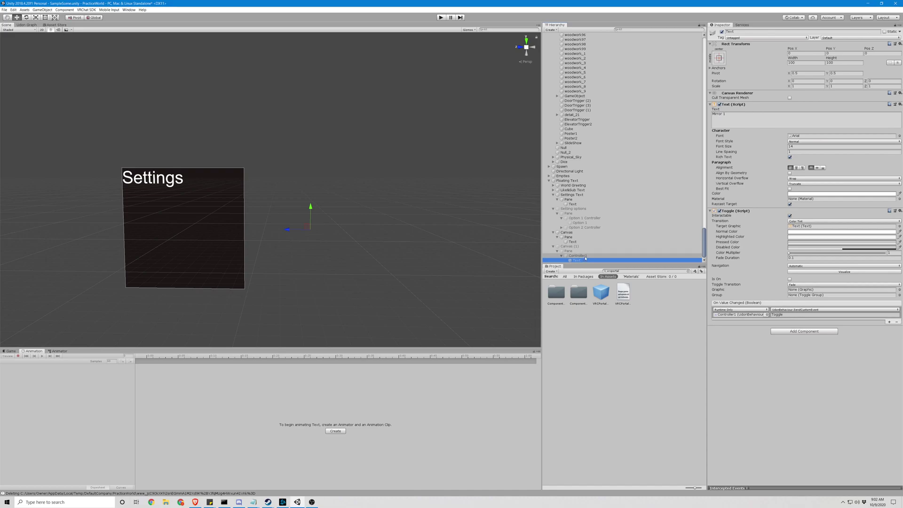
click(586, 257)
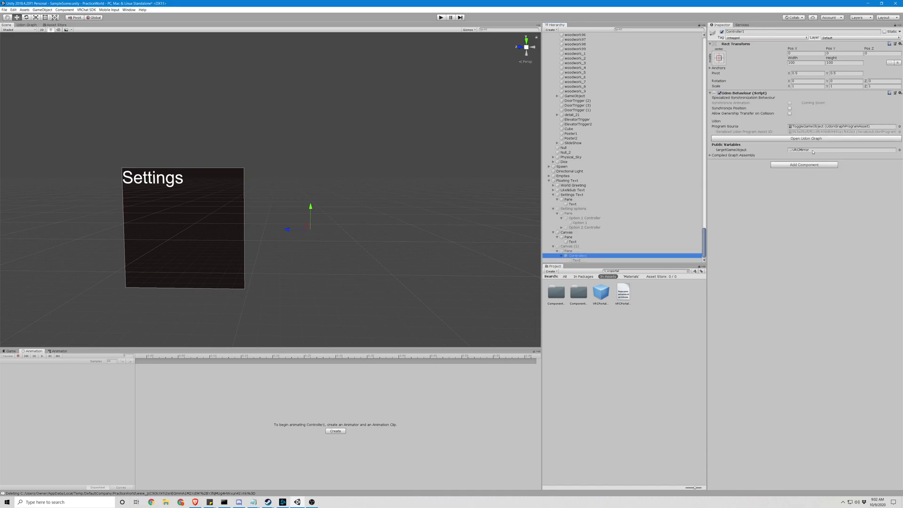
- Inspect the Settings canvas's placement inside the glass house in the scene
alt+drag(430, 120, 285, 244)
right_drag(285, 245, 410, 147)
alt+drag(411, 146, 400, 93)
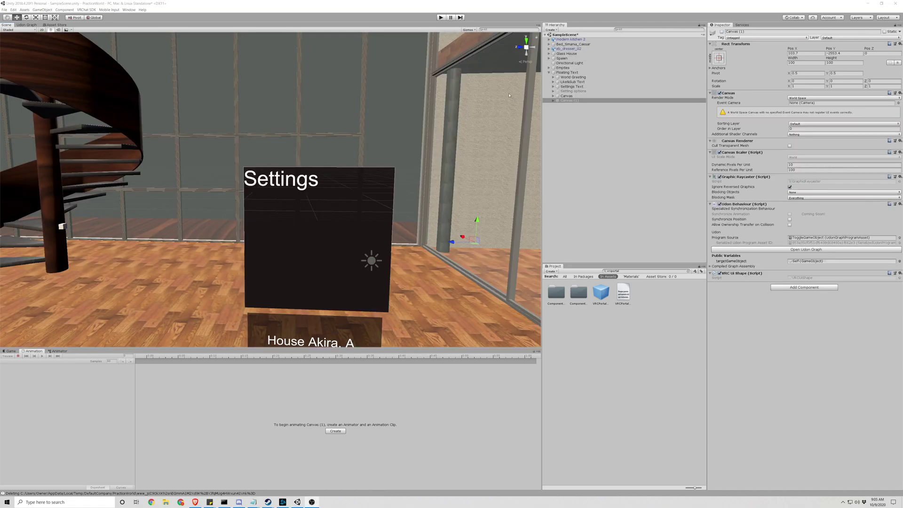
alt+drag(502, 94, 457, 93)
scroll(457, 94, up, 3)
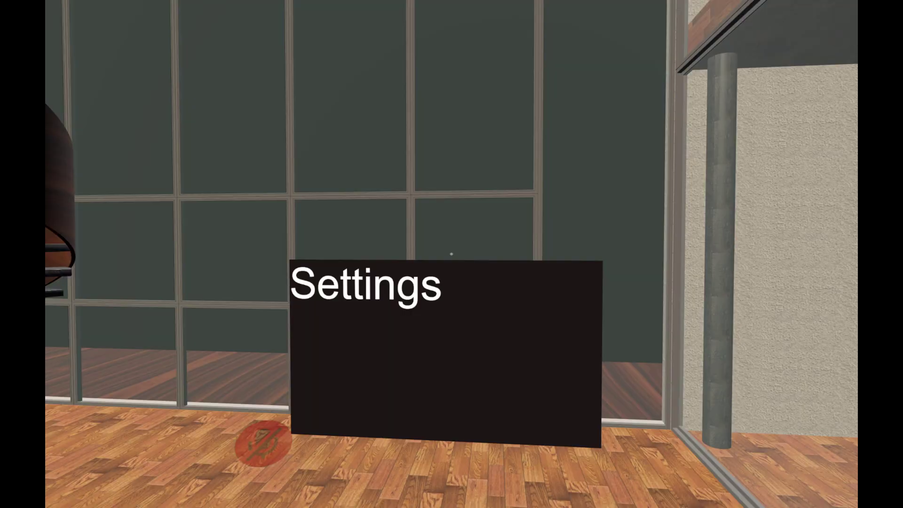
- Walk around the test world in VRChat and try out the Settings and Mirror 1 toggles
key(w)
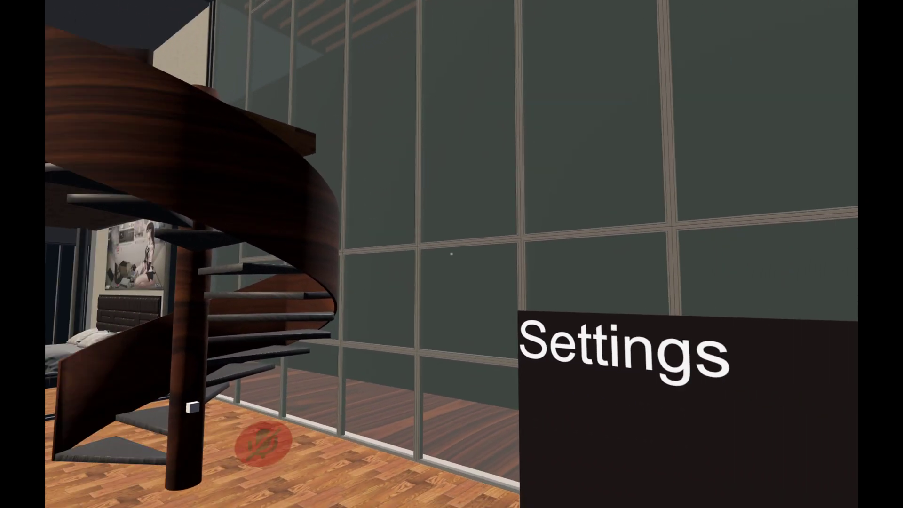
key(s)
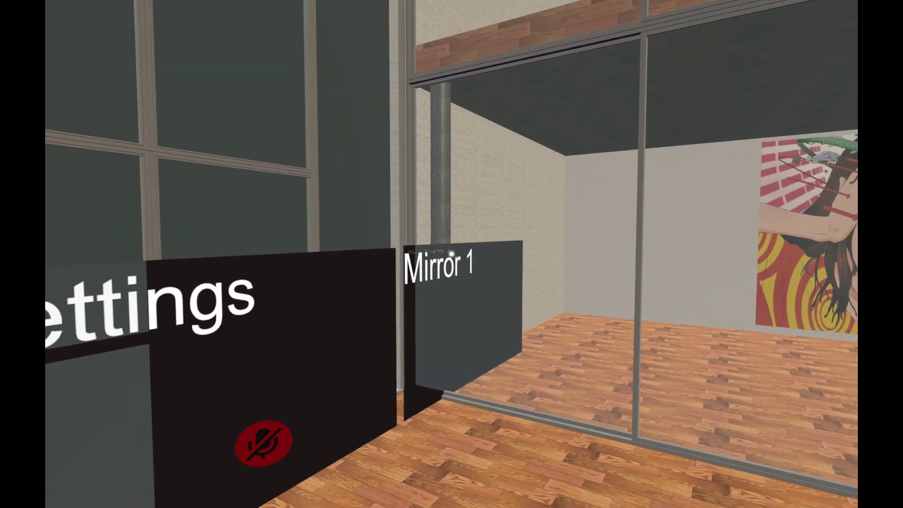
key(w)
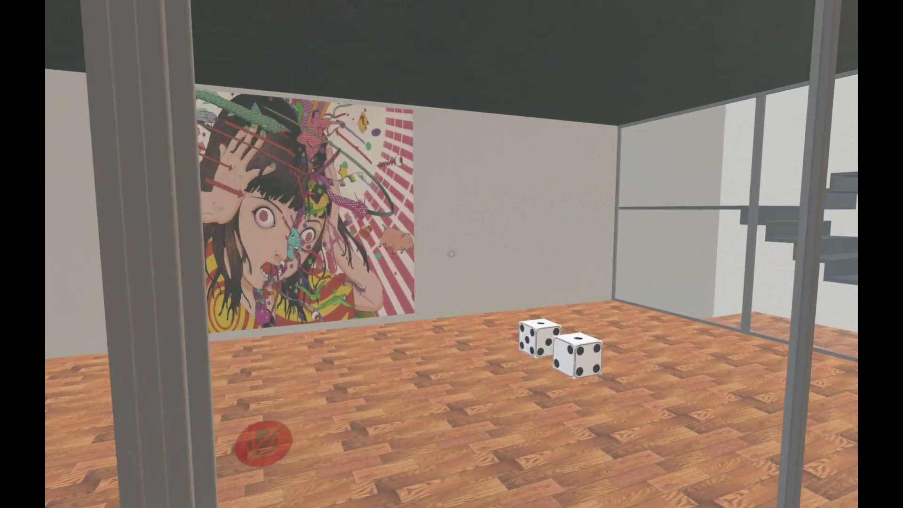
key(a)
key(w)
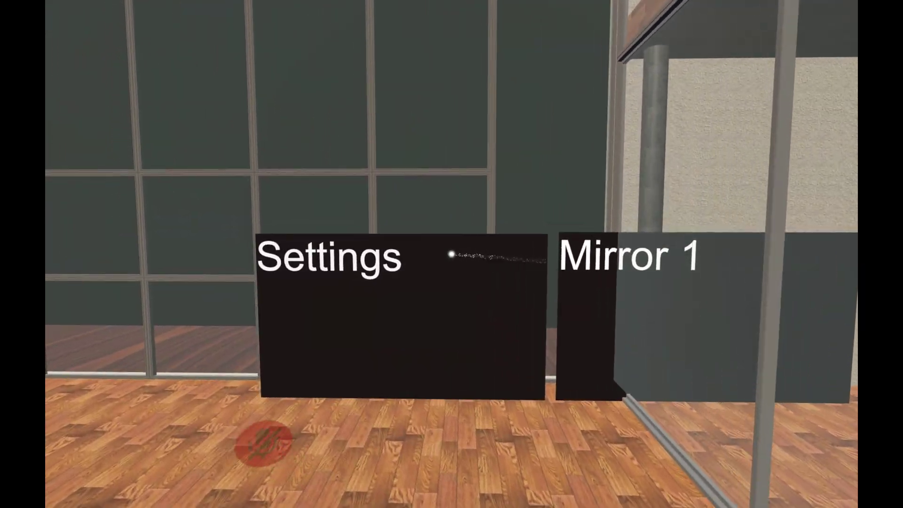
key(s)
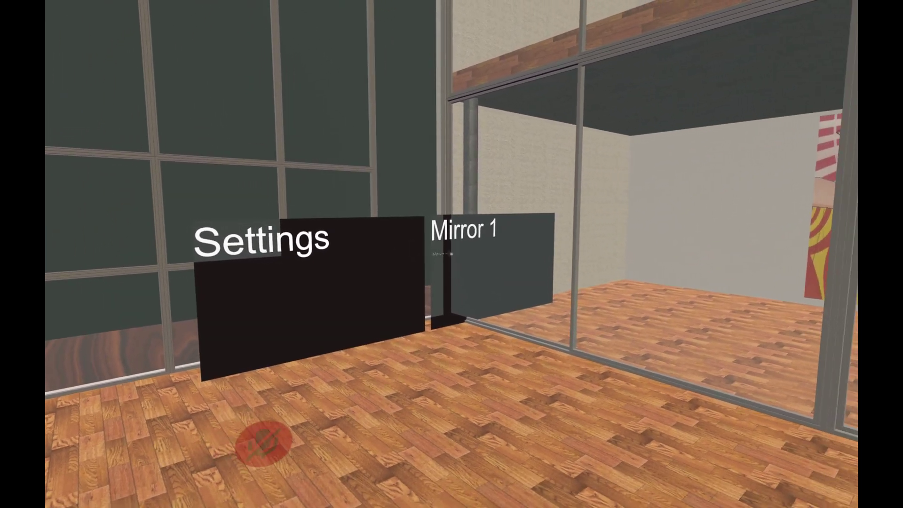
key(w)
key(w)
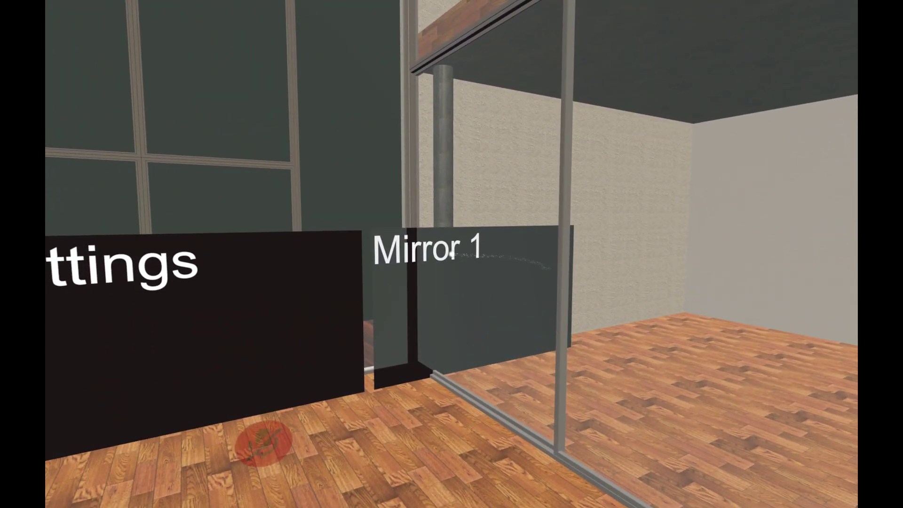